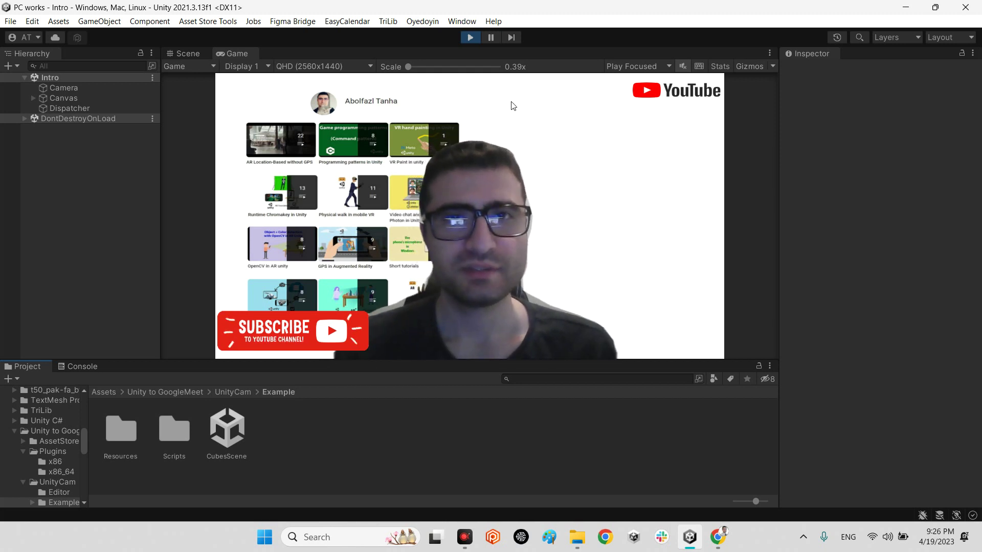
Exit Play mode and load the CubesScene example from the UnityCam/Example folder
{"action": "left_click", "coordinate": [469, 39]}
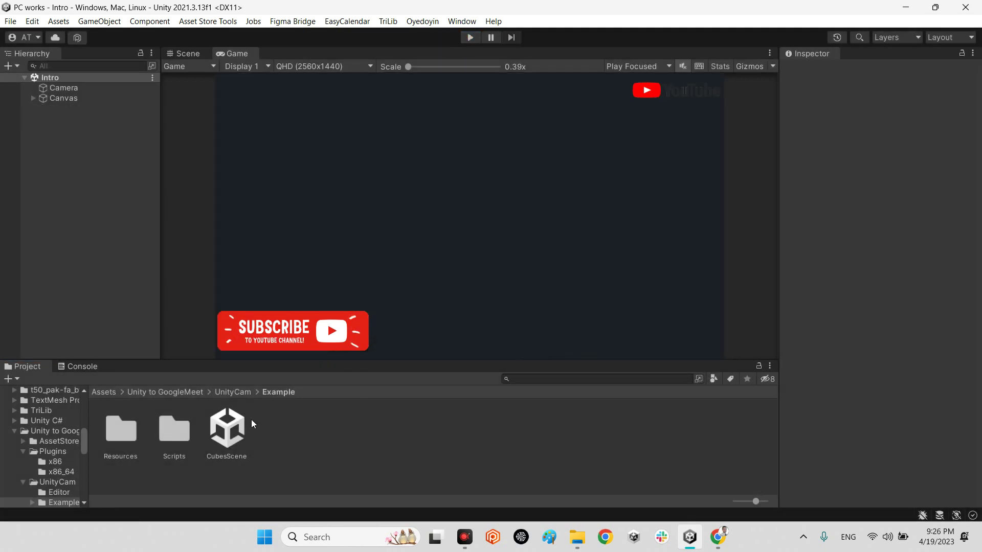
{"action": "double_click", "coordinate": [232, 447]}
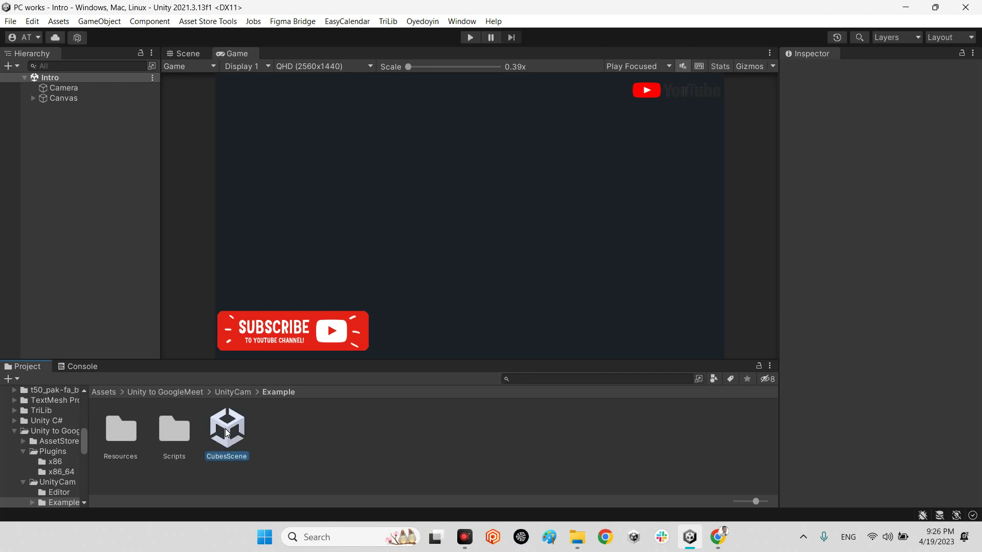
Play CubesScene and briefly inspect the Camera object's UnityCam components
{"action": "left_click", "coordinate": [469, 37]}
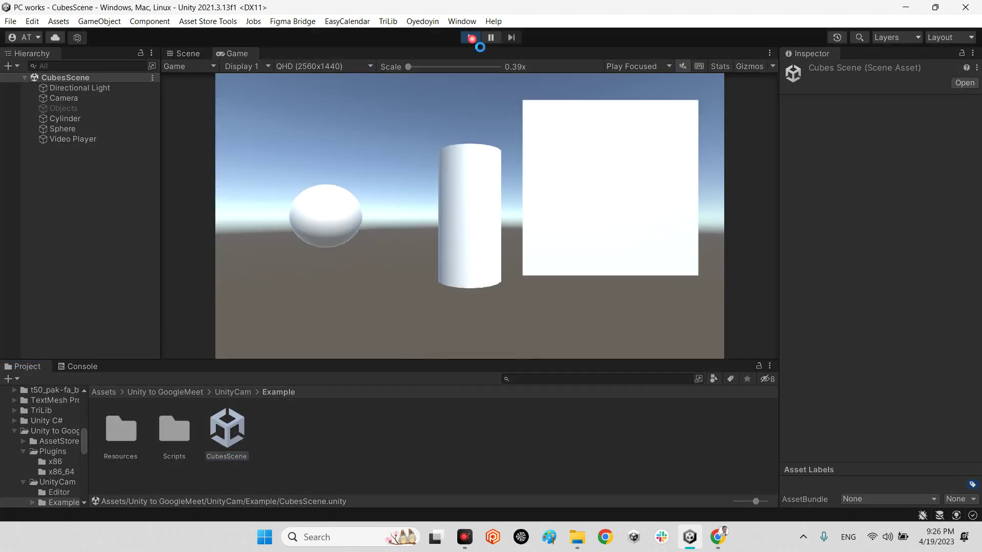
{"action": "left_click", "coordinate": [73, 100]}
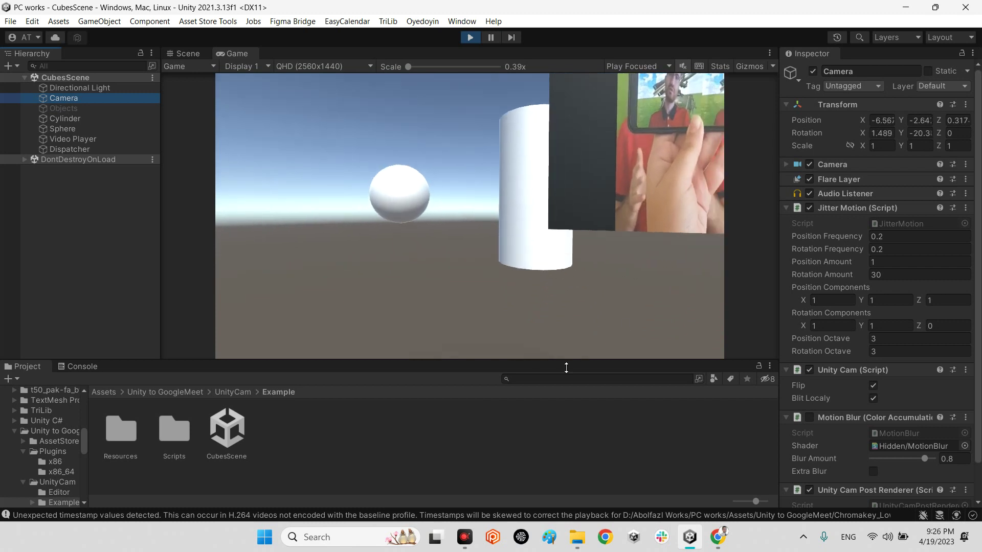
{"action": "left_click", "coordinate": [541, 426]}
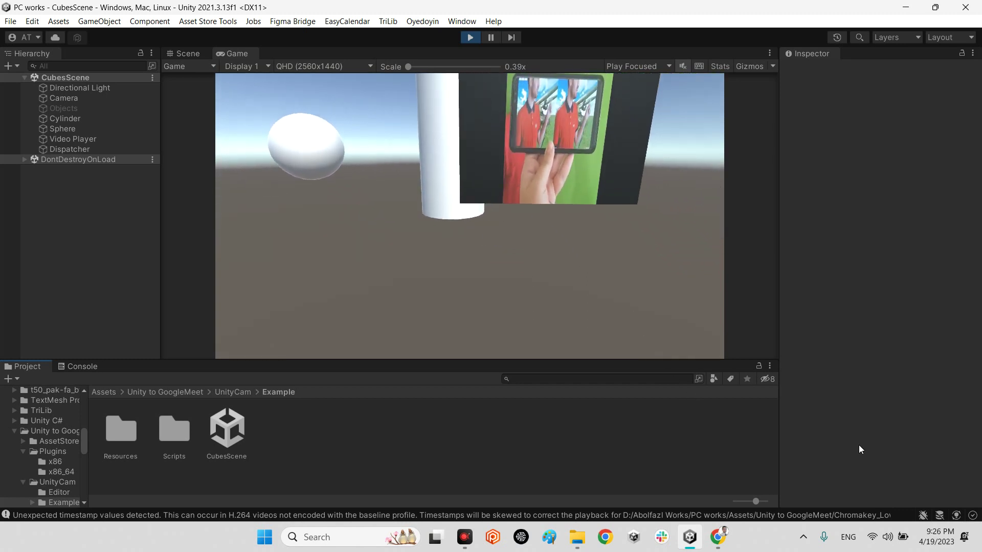
Maximize the browser and load Google Meet in a new tab
{"action": "left_click", "coordinate": [718, 537]}
{"action": "key", "text": "super+Up"}
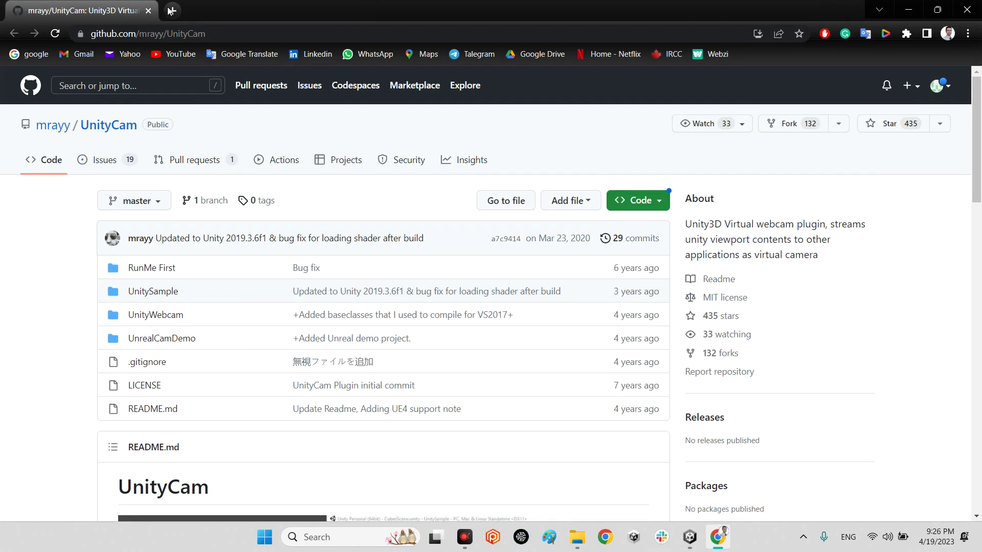
{"action": "key", "text": "ctrl+t"}
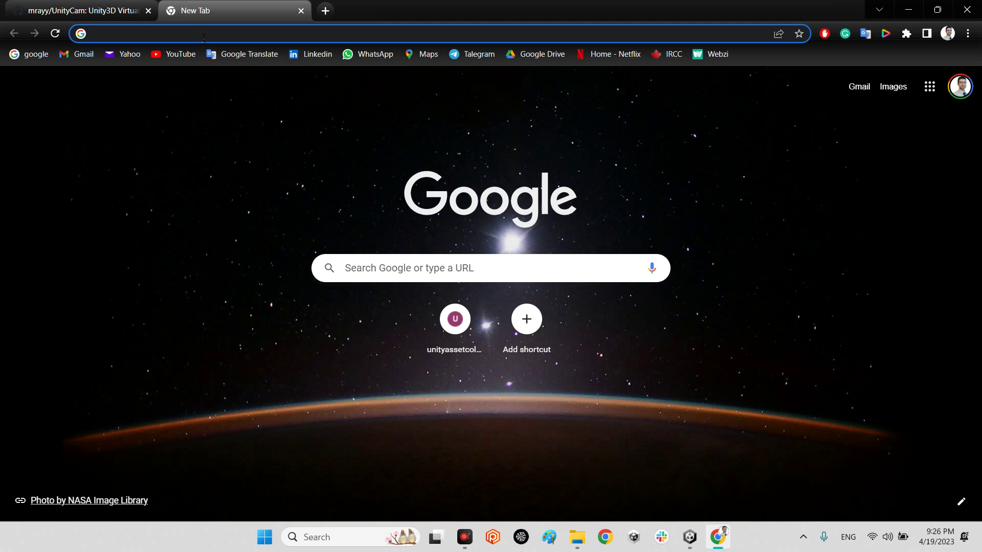
{"action": "type", "text": "meet"}
{"action": "key", "text": "Return"}
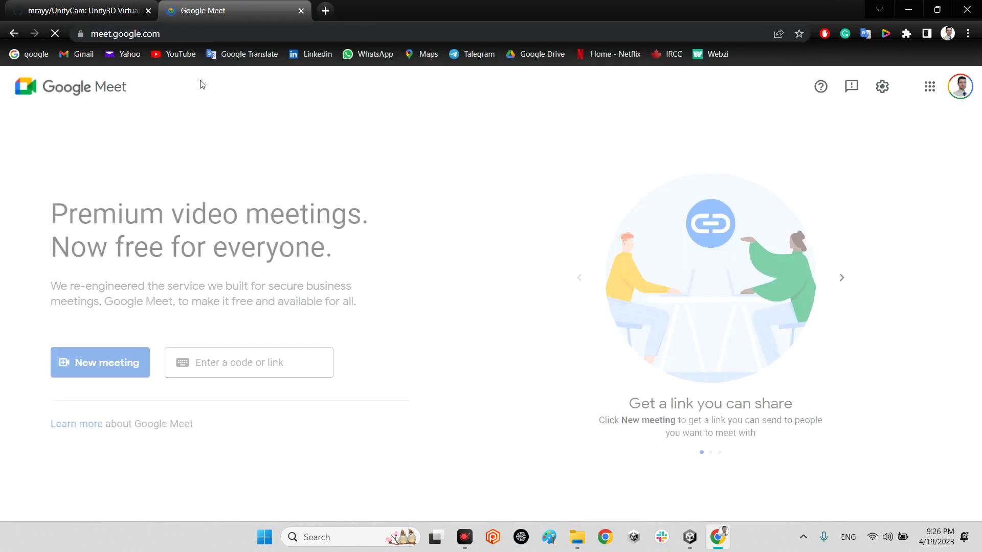
Start an instant Google Meet meeting and dismiss the 'Your meeting's ready' panel
{"action": "left_click", "coordinate": [136, 366]}
{"action": "left_click", "coordinate": [132, 436]}
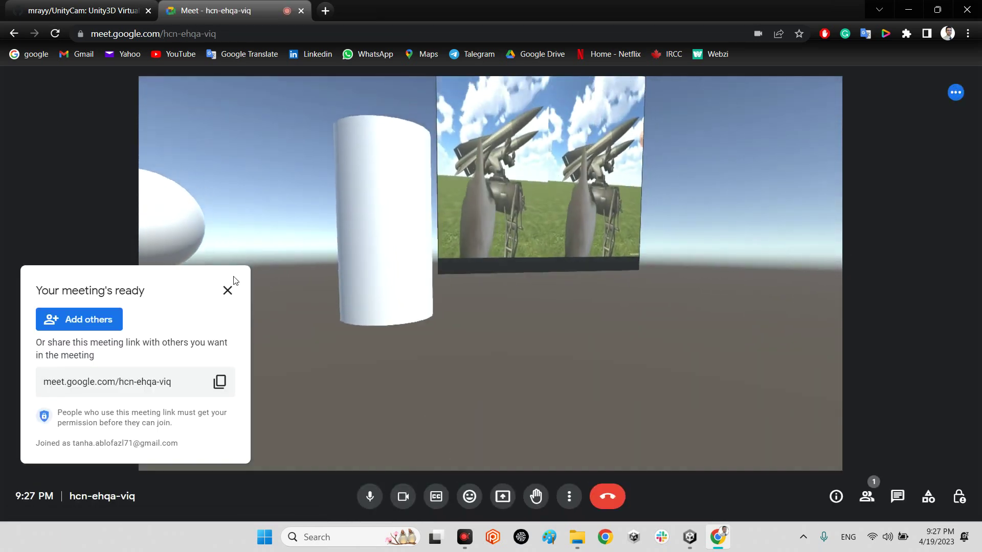
{"action": "left_click", "coordinate": [228, 290]}
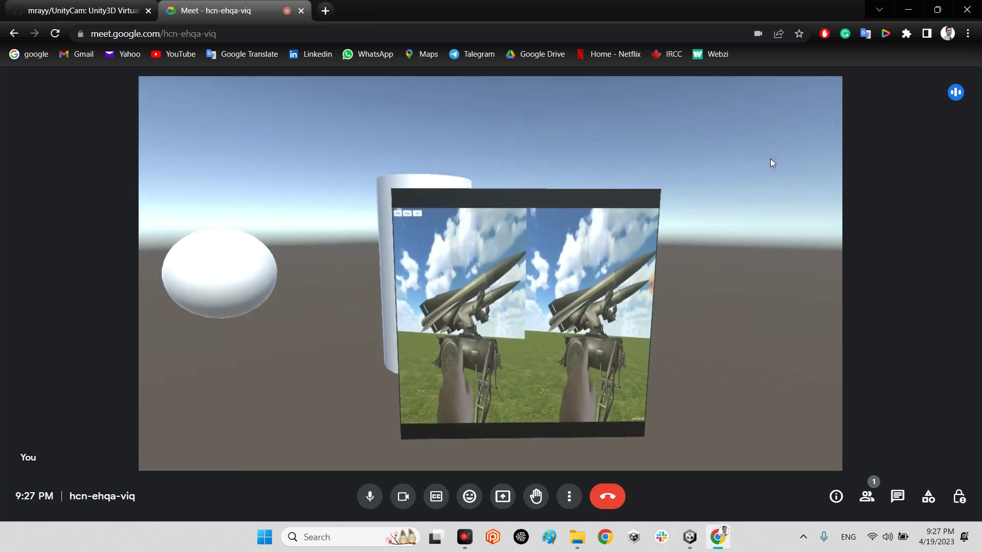
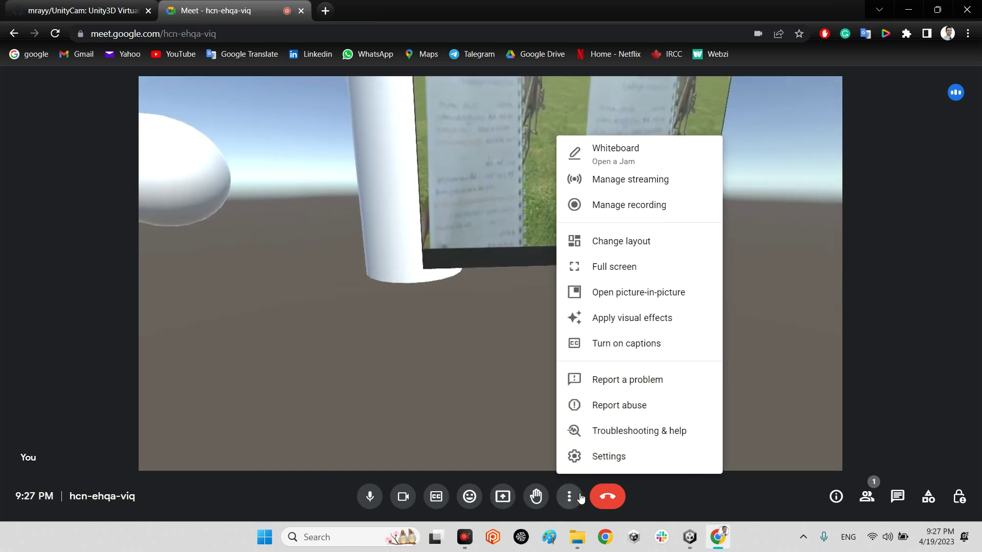
Confirm UnityCam as the camera in Meet's video settings
{"action": "left_click", "coordinate": [582, 456]}
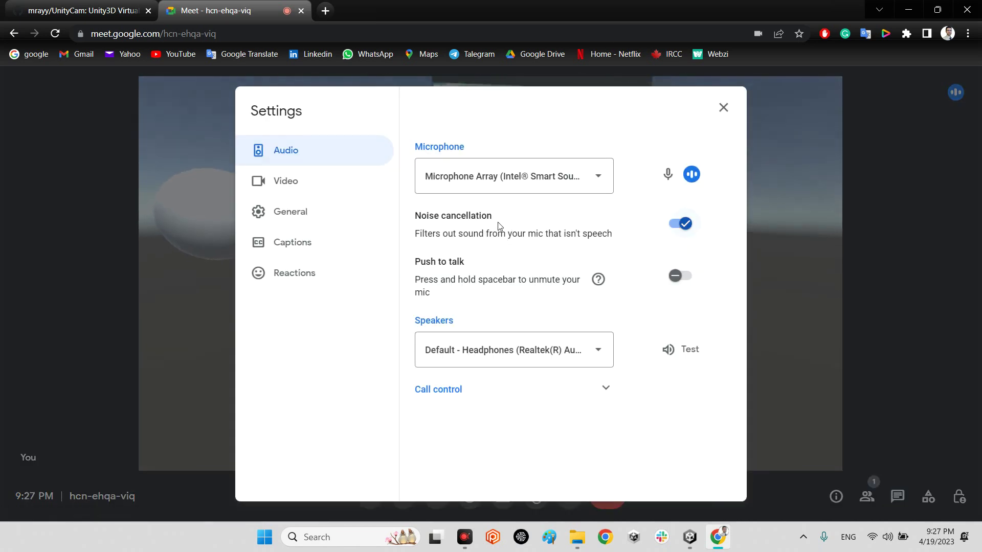
{"action": "left_click", "coordinate": [286, 181]}
{"action": "left_click", "coordinate": [522, 188]}
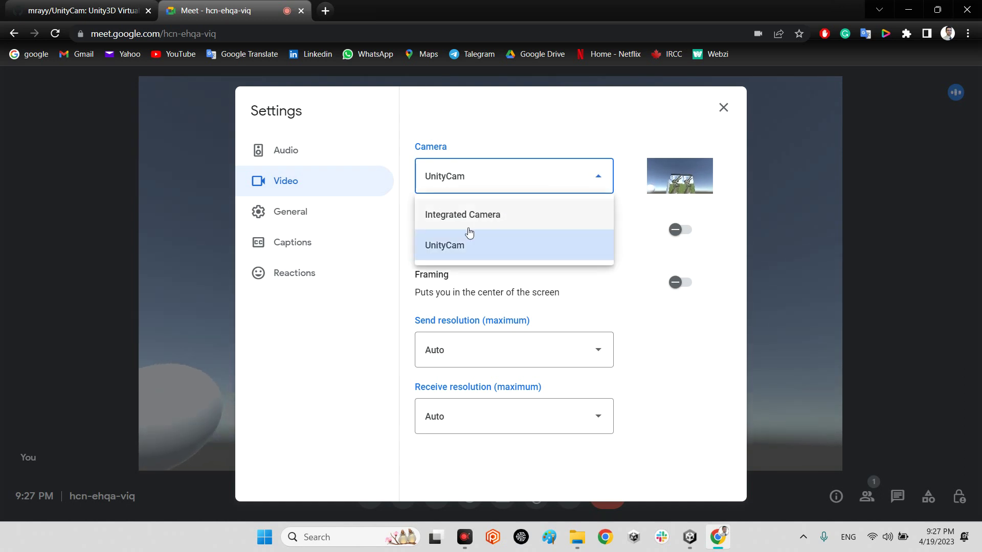
{"action": "left_click", "coordinate": [520, 271]}
{"action": "left_click", "coordinate": [723, 107]}
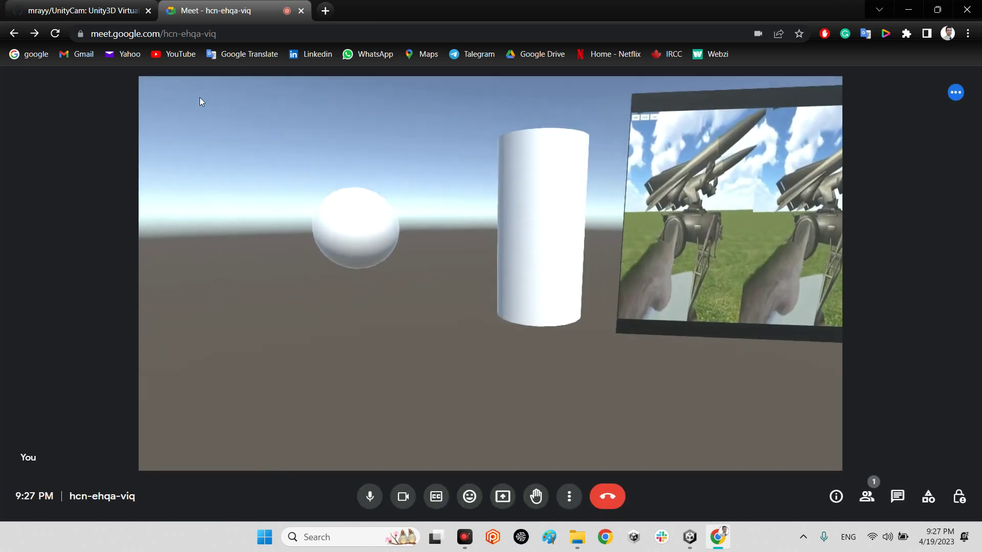
End the Meet call for everyone and stop the Unity scene's play mode
{"action": "left_click", "coordinate": [607, 496]}
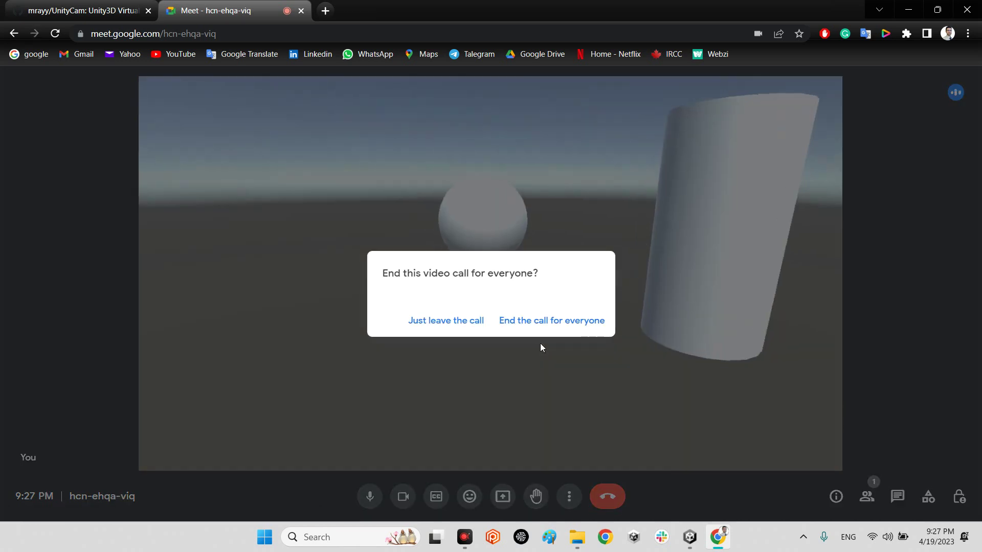
{"action": "left_click", "coordinate": [546, 320]}
{"action": "left_click", "coordinate": [688, 537]}
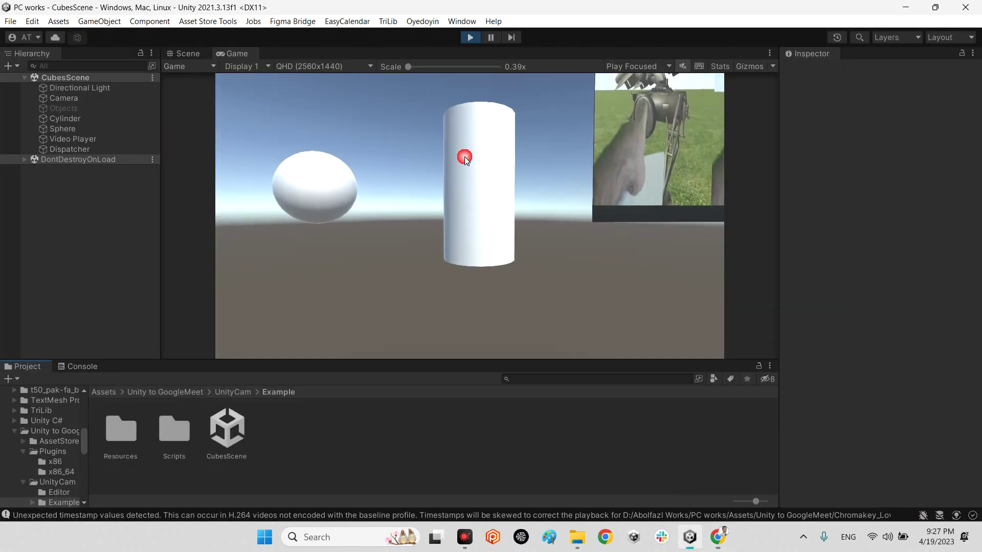
{"action": "left_click", "coordinate": [470, 37]}
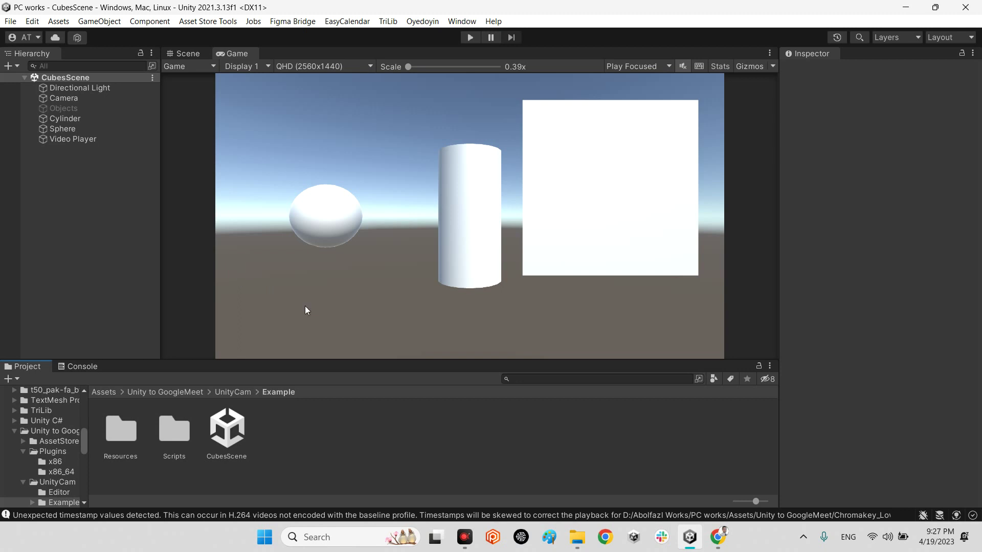
Close the Meet tab, then check the UnityCam repository URL and its Download ZIP option
{"action": "left_click", "coordinate": [717, 537]}
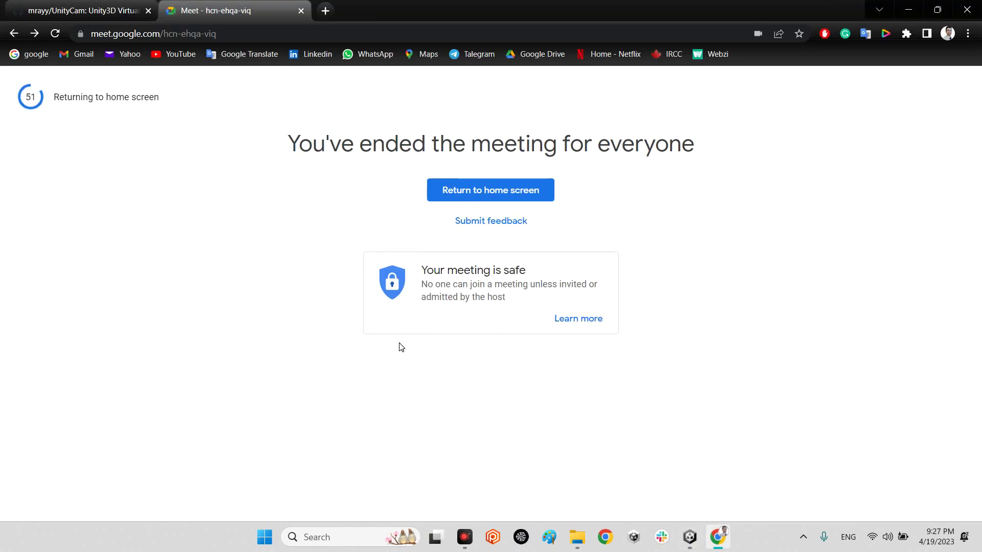
{"action": "middle_click", "coordinate": [230, 13]}
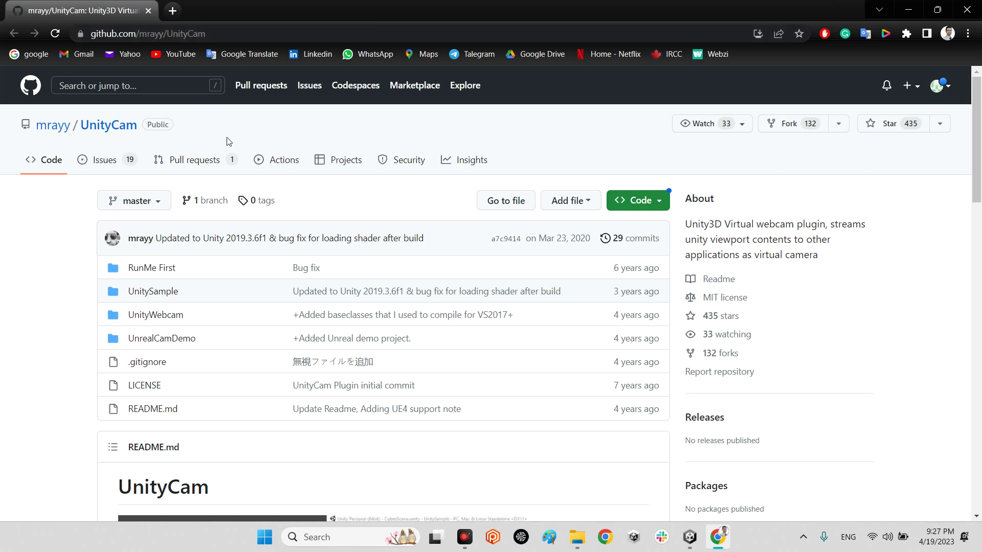
{"action": "left_click", "coordinate": [70, 33]}
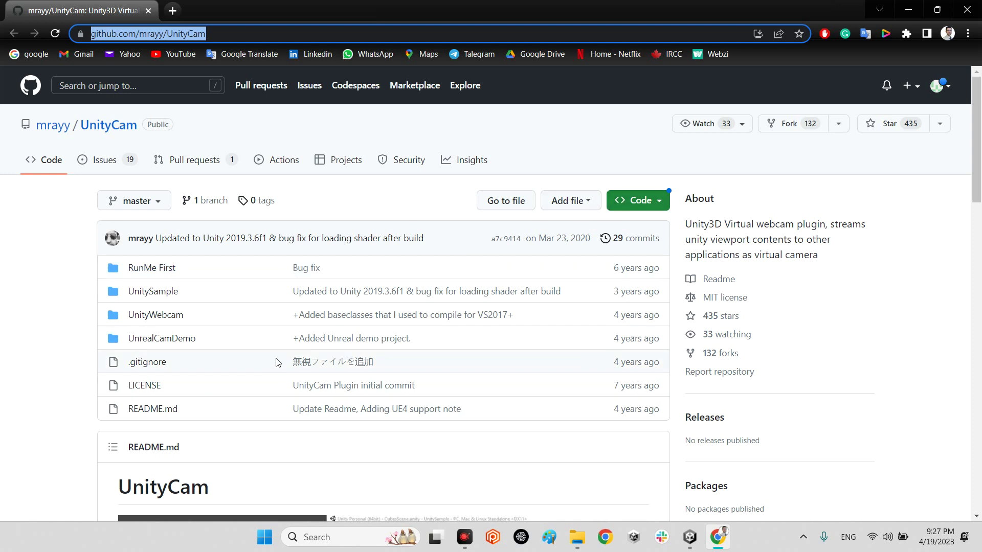
{"action": "scroll", "coordinate": [279, 362], "scroll_direction": "down", "scroll_amount": 1}
{"action": "scroll", "coordinate": [614, 253], "scroll_direction": "up", "scroll_amount": 1}
{"action": "left_click", "coordinate": [649, 209]}
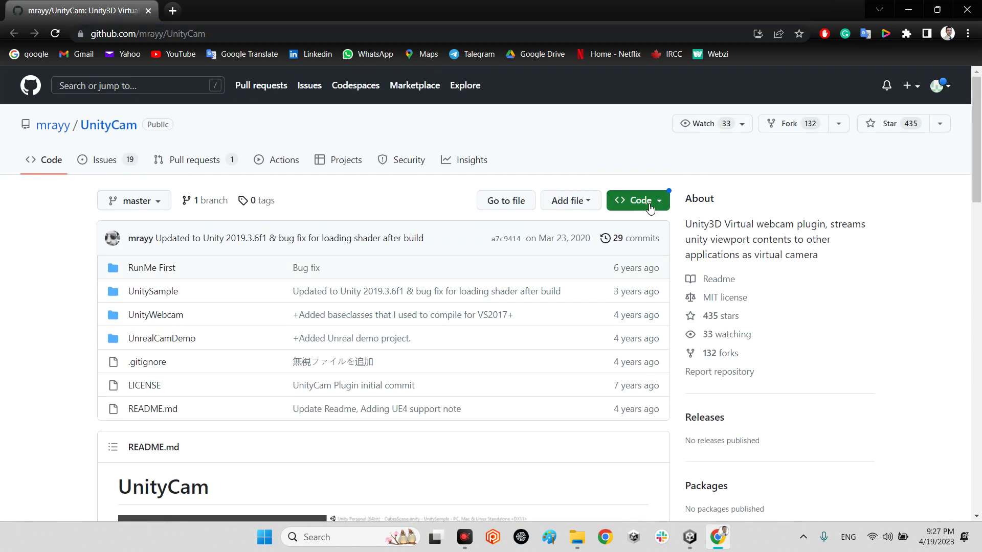
{"action": "left_click", "coordinate": [445, 404]}
Open UnityCam-master in File Explorer and go into RunMe First > x64
{"action": "left_click", "coordinate": [579, 535]}
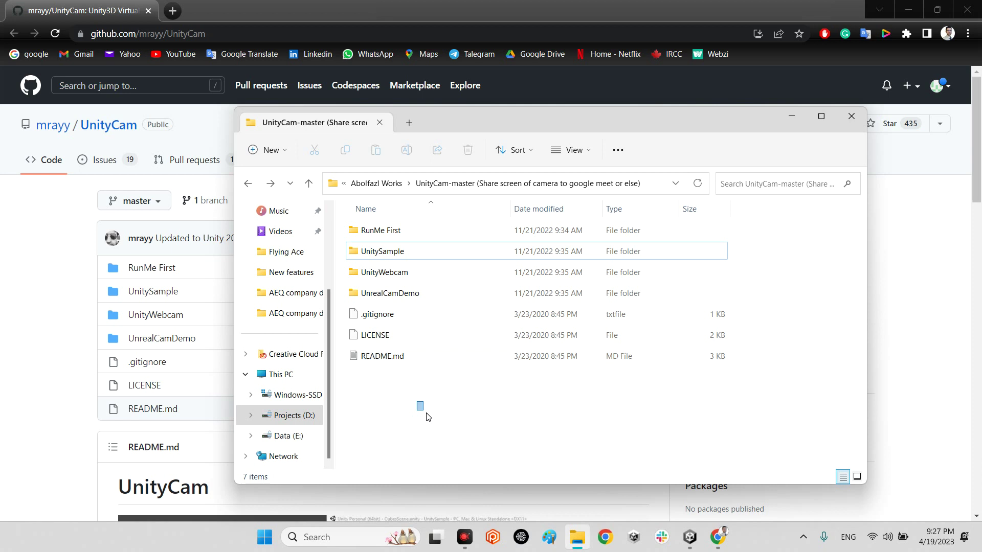
{"action": "left_click", "coordinate": [903, 10]}
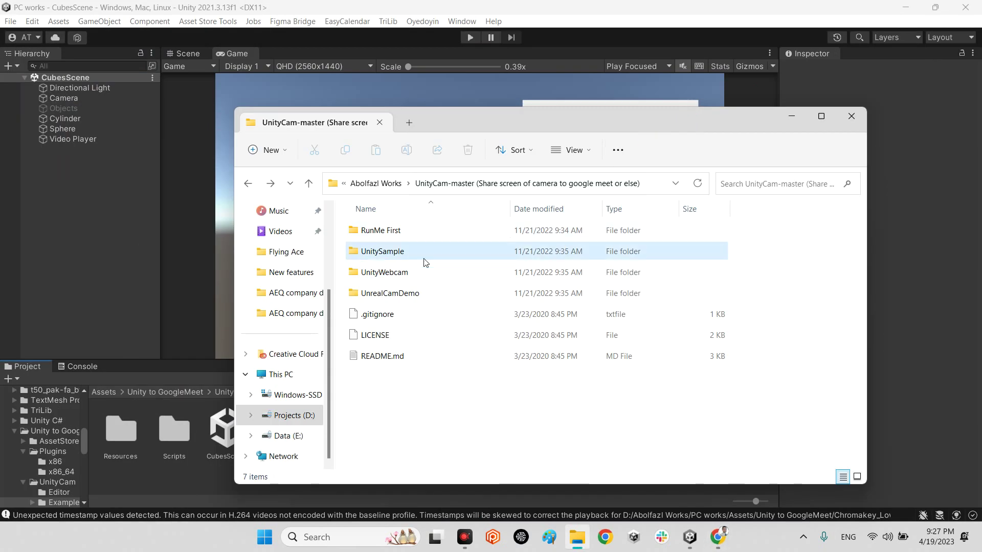
{"action": "left_click", "coordinate": [367, 238]}
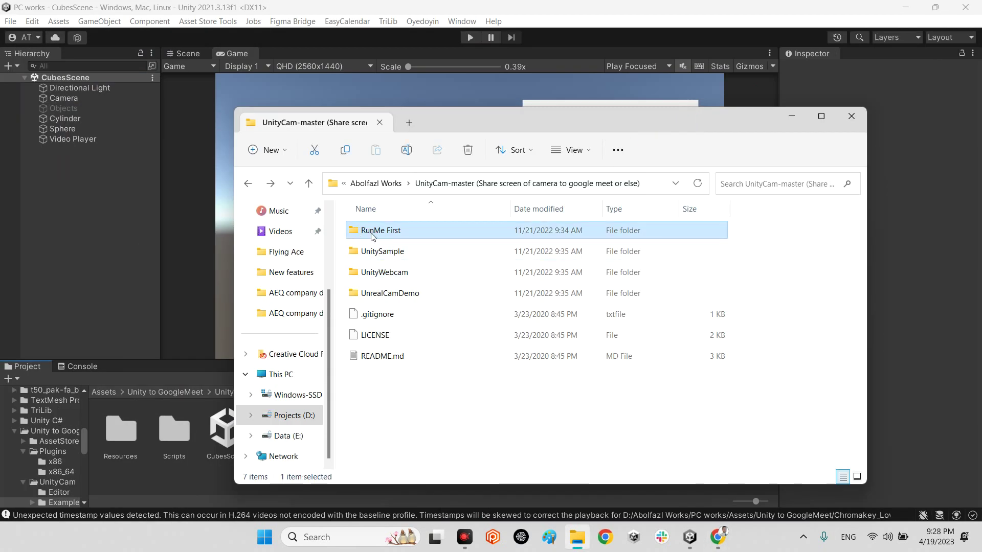
{"action": "double_click", "coordinate": [392, 234]}
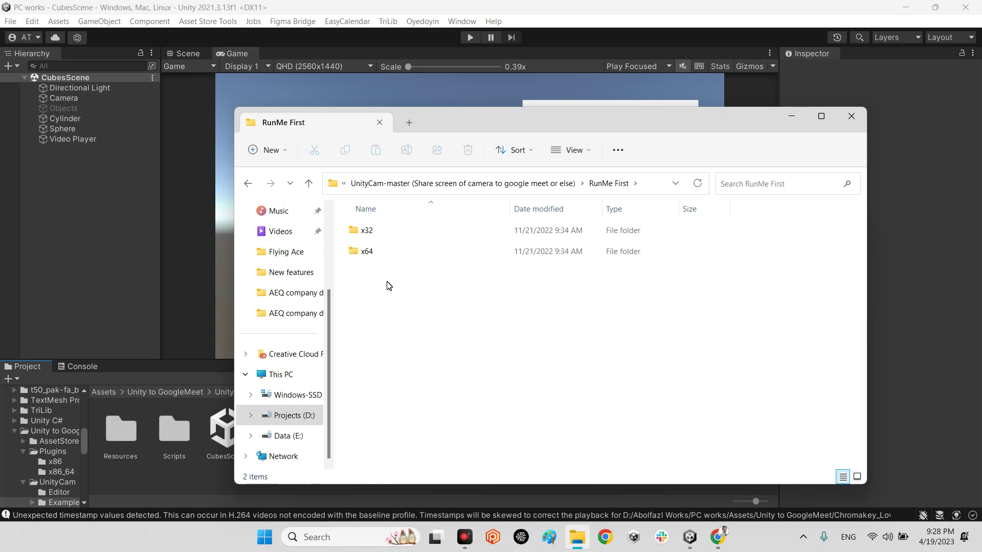
{"action": "double_click", "coordinate": [368, 253]}
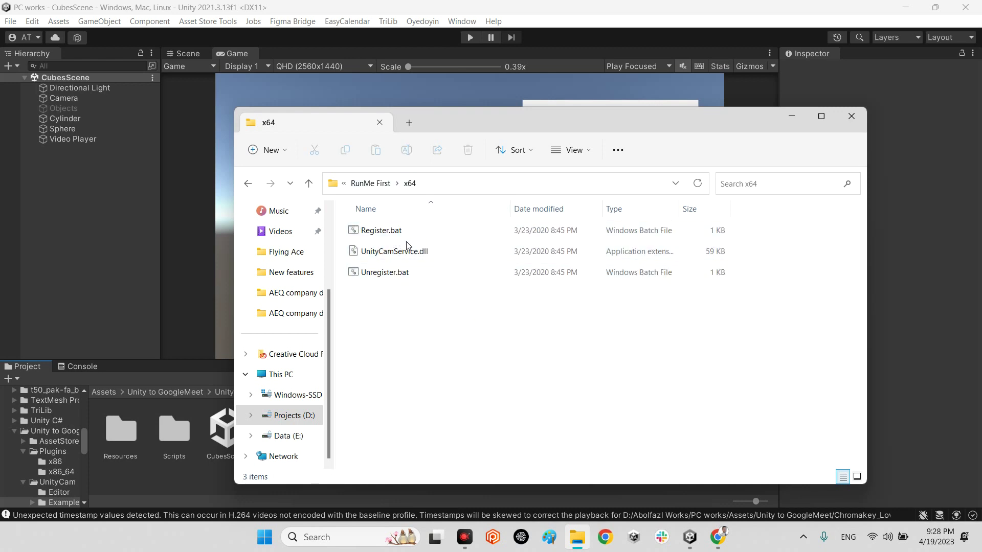
Run Register.bat as administrator
{"action": "right_click", "coordinate": [378, 233]}
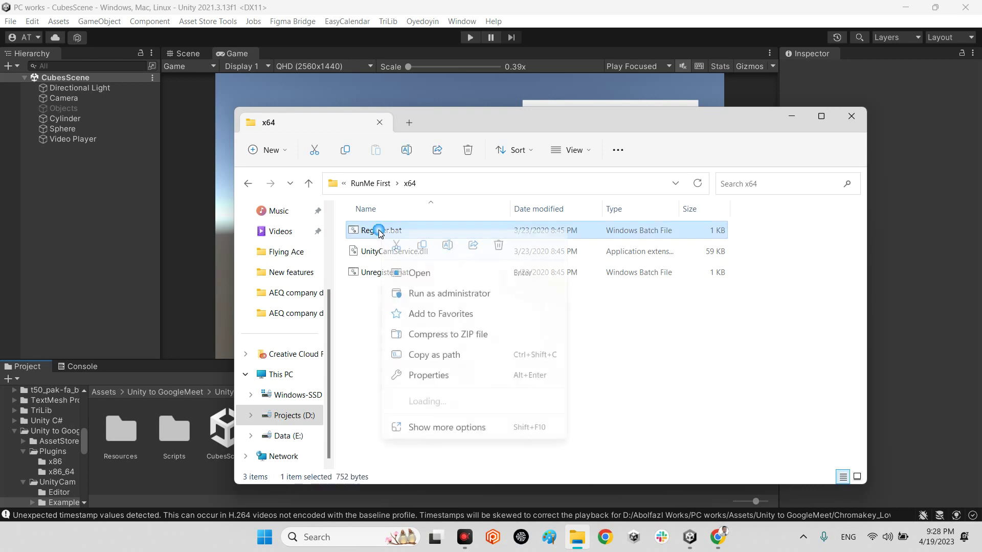
{"action": "left_click", "coordinate": [375, 283]}
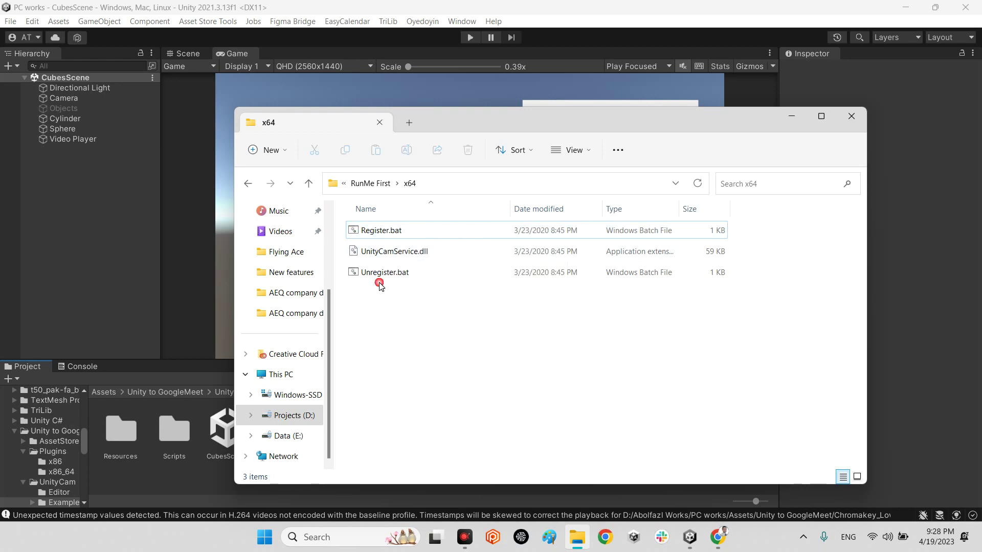
{"action": "left_click", "coordinate": [392, 234]}
{"action": "right_click", "coordinate": [393, 234]}
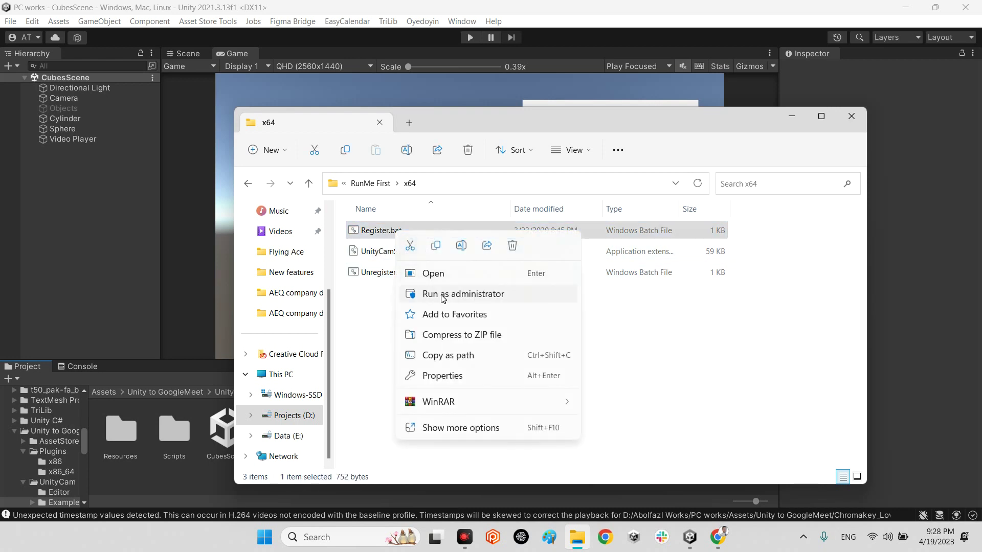
{"action": "left_click", "coordinate": [477, 298]}
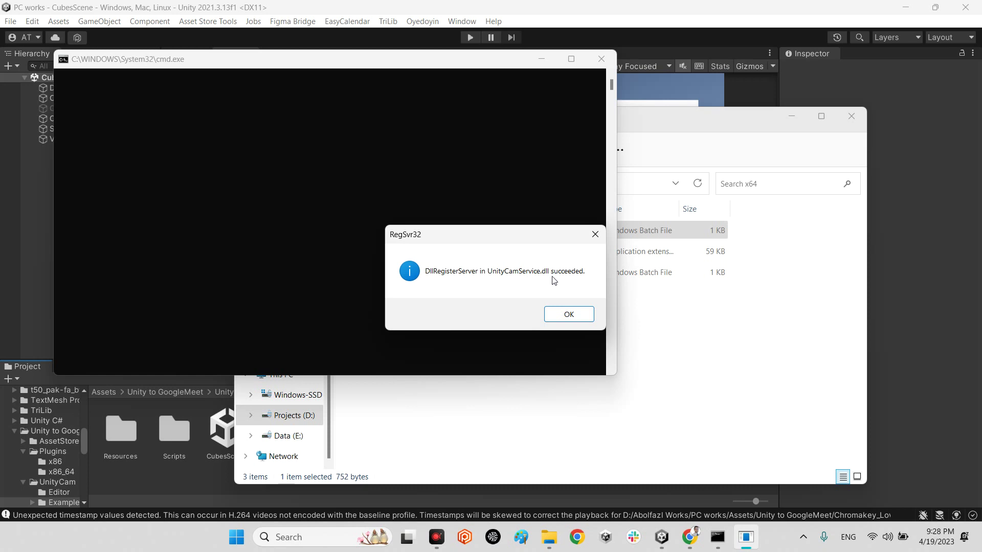
Dismiss the registration success message and return to the UnityCam-master folder
{"action": "left_click", "coordinate": [568, 315]}
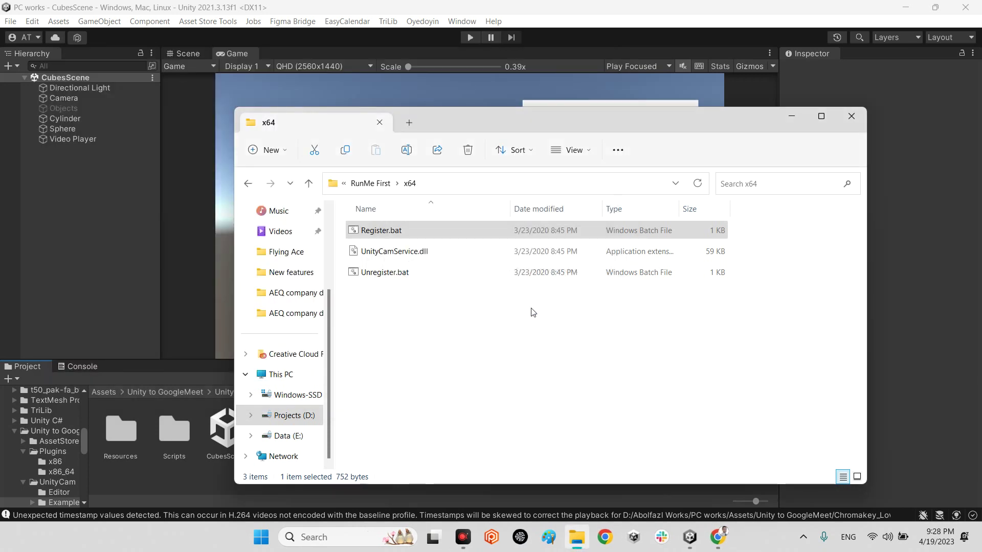
{"action": "left_click", "coordinate": [337, 260]}
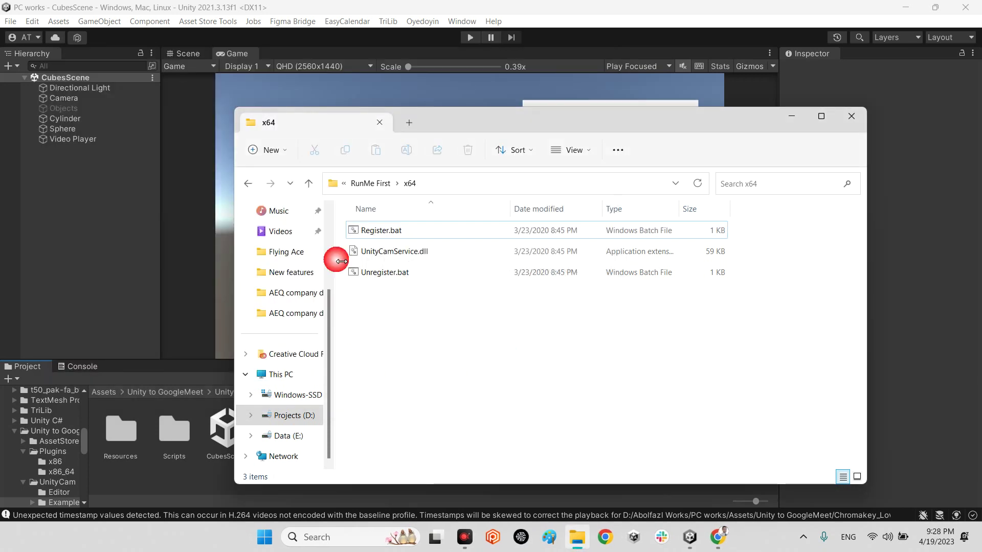
{"action": "left_click", "coordinate": [248, 184]}
{"action": "left_click", "coordinate": [244, 184]}
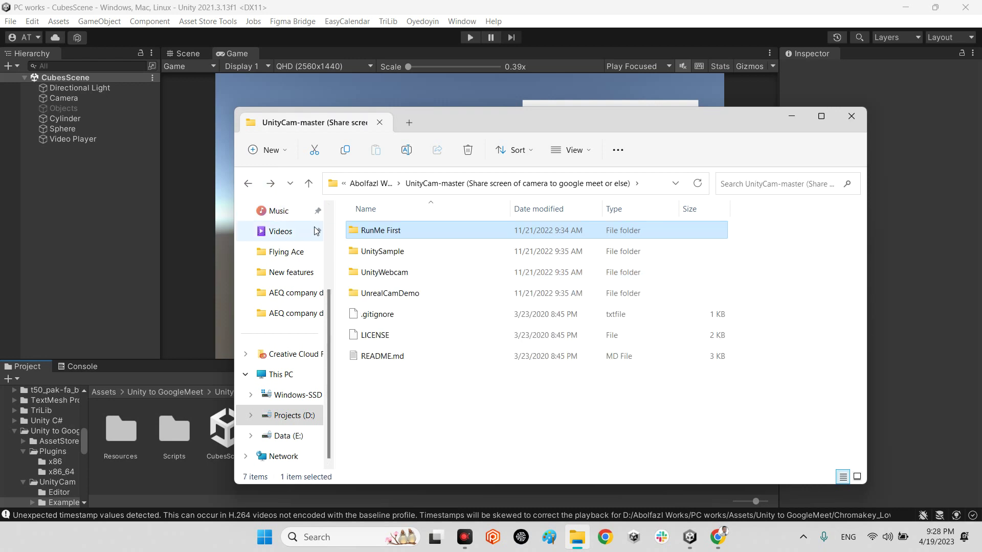
Open UnitySample > Assets and select all eight items
{"action": "double_click", "coordinate": [376, 259]}
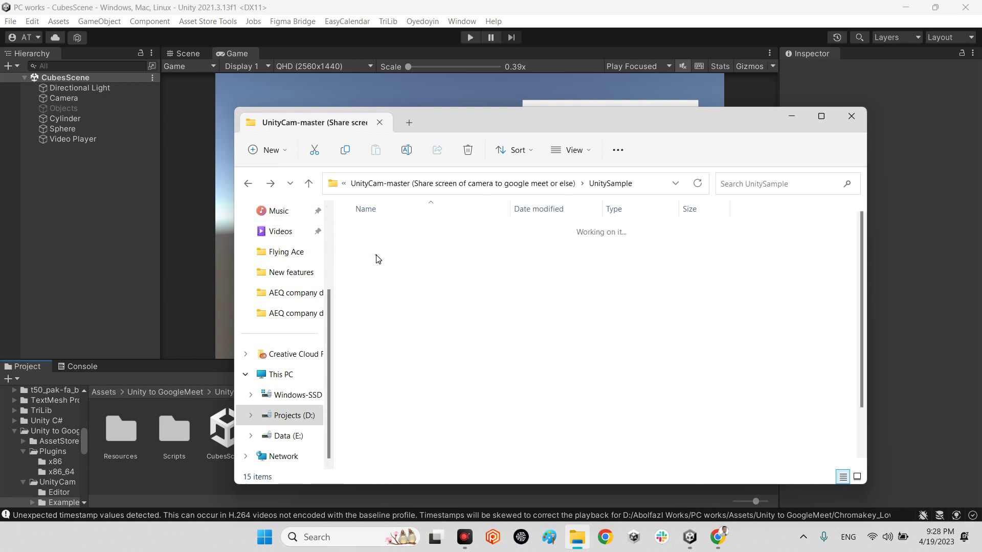
{"action": "left_click", "coordinate": [372, 254]}
{"action": "double_click", "coordinate": [372, 254]}
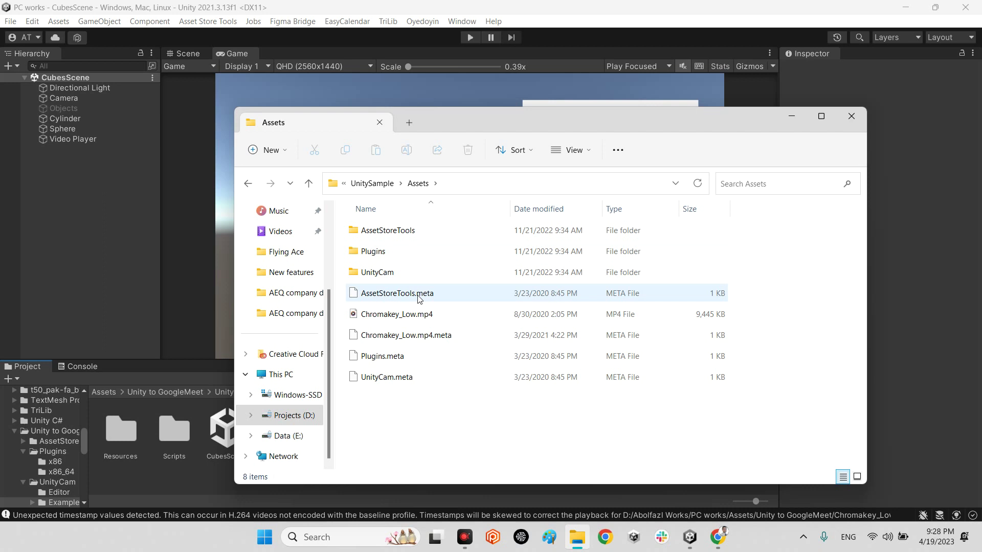
{"action": "mouse_move", "coordinate": [499, 441]}
{"action": "left_mouse_down"}
{"action": "mouse_move", "coordinate": [368, 221]}
{"action": "mouse_move", "coordinate": [176, 374]}
{"action": "left_mouse_up"}
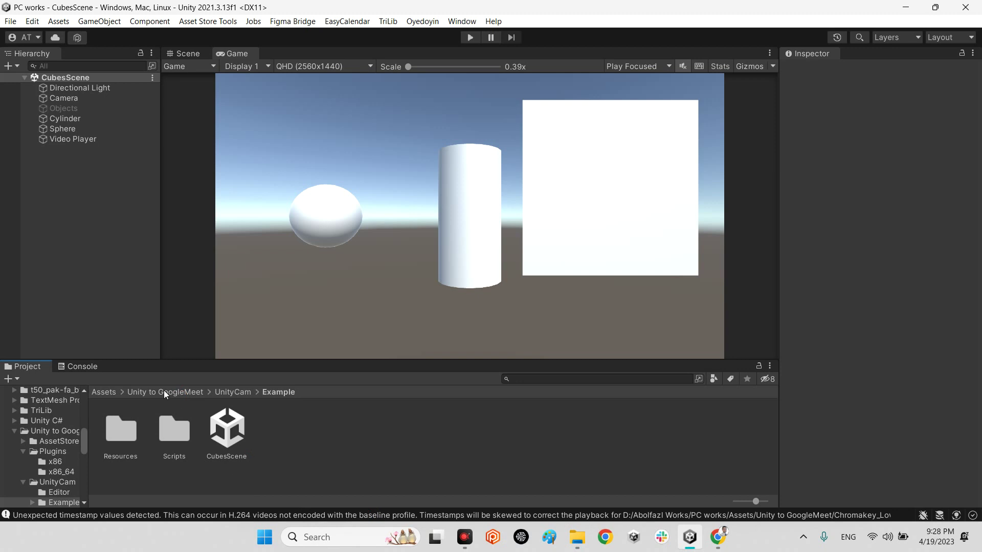
Browse to Assets > Unity to Google Meet > UnityCam > Example, select CubesScene, inspect Video Player
{"action": "left_click", "coordinate": [104, 392]}
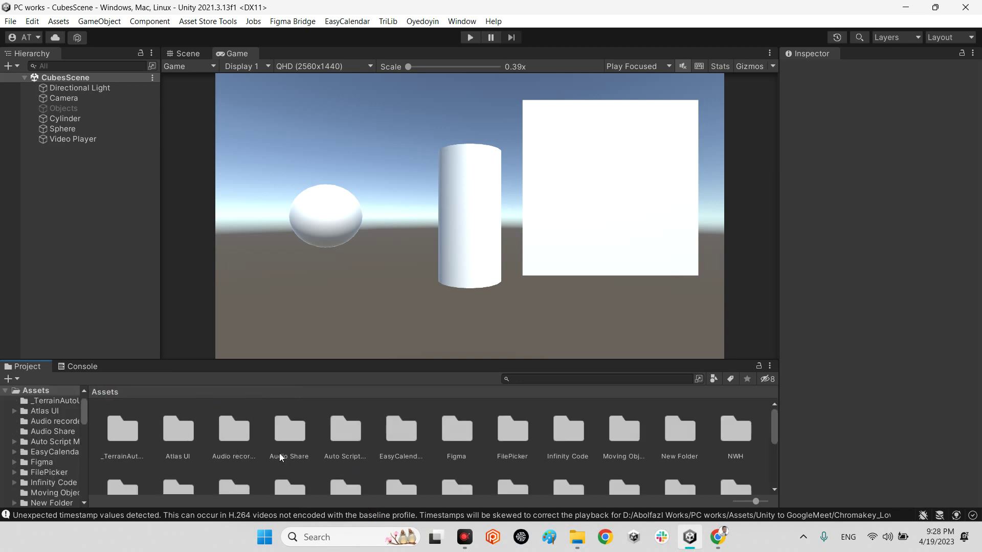
{"action": "scroll", "coordinate": [342, 457], "scroll_direction": "down", "scroll_amount": 3}
{"action": "scroll", "coordinate": [393, 460], "scroll_direction": "down", "scroll_amount": 2}
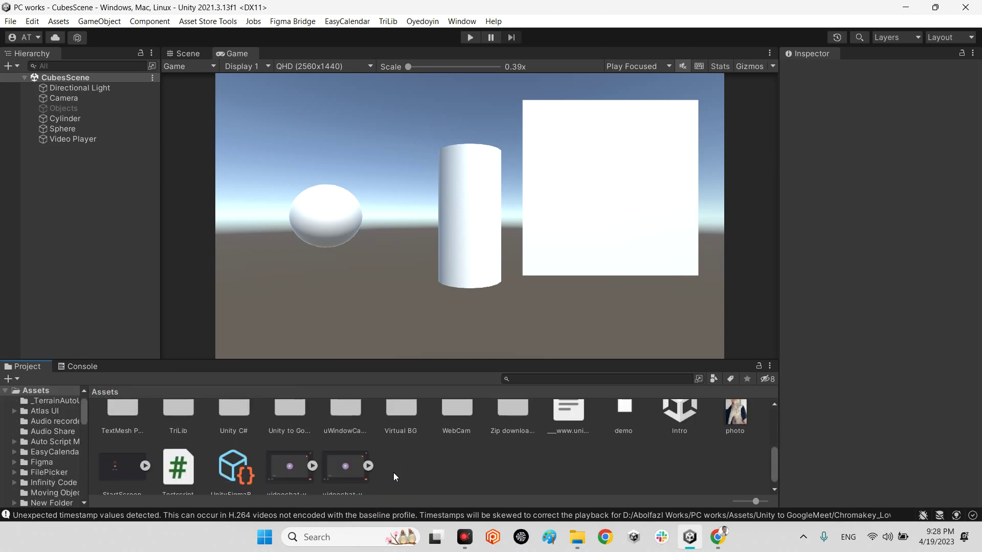
{"action": "scroll", "coordinate": [361, 453], "scroll_direction": "up", "scroll_amount": 1}
{"action": "left_click", "coordinate": [305, 453]}
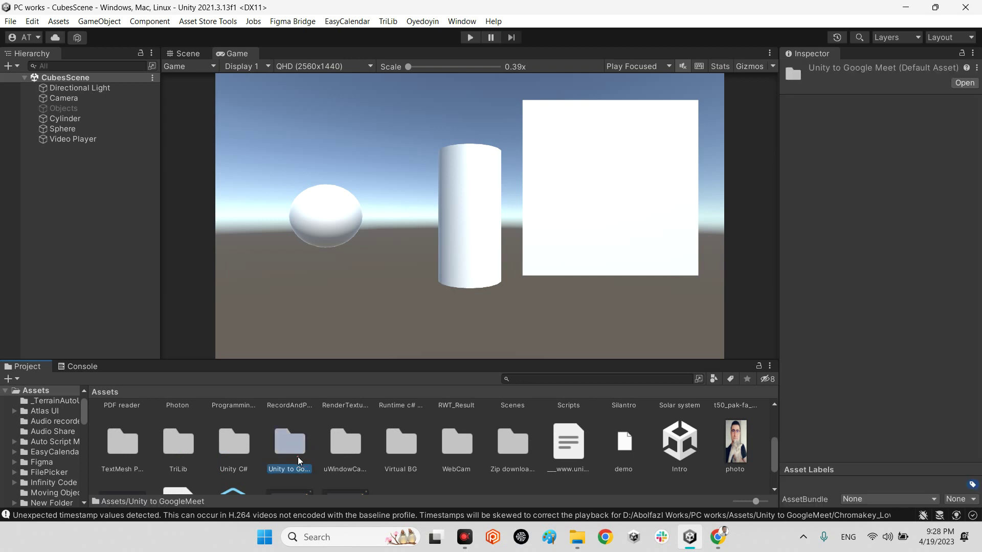
{"action": "double_click", "coordinate": [297, 456]}
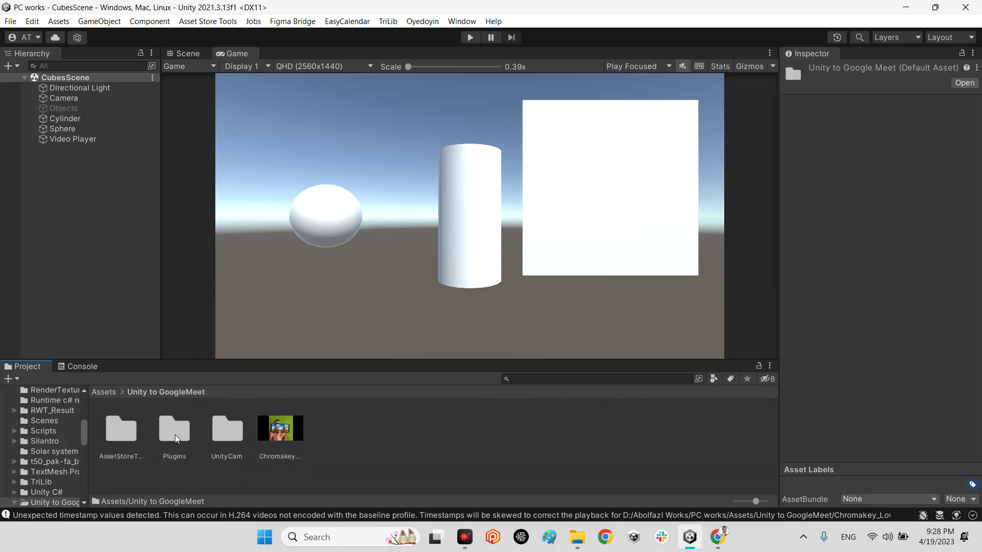
{"action": "double_click", "coordinate": [228, 433]}
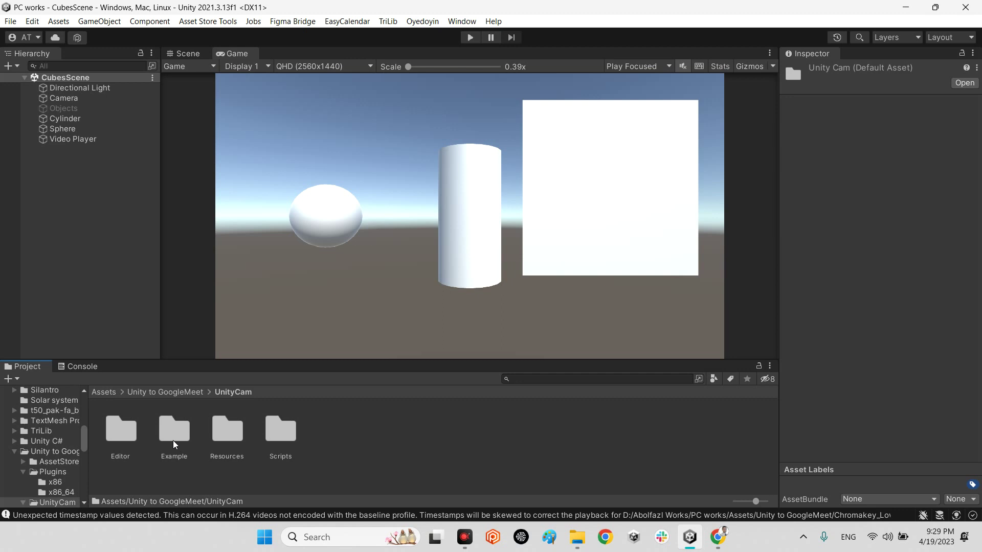
{"action": "double_click", "coordinate": [176, 433]}
{"action": "left_click", "coordinate": [239, 432]}
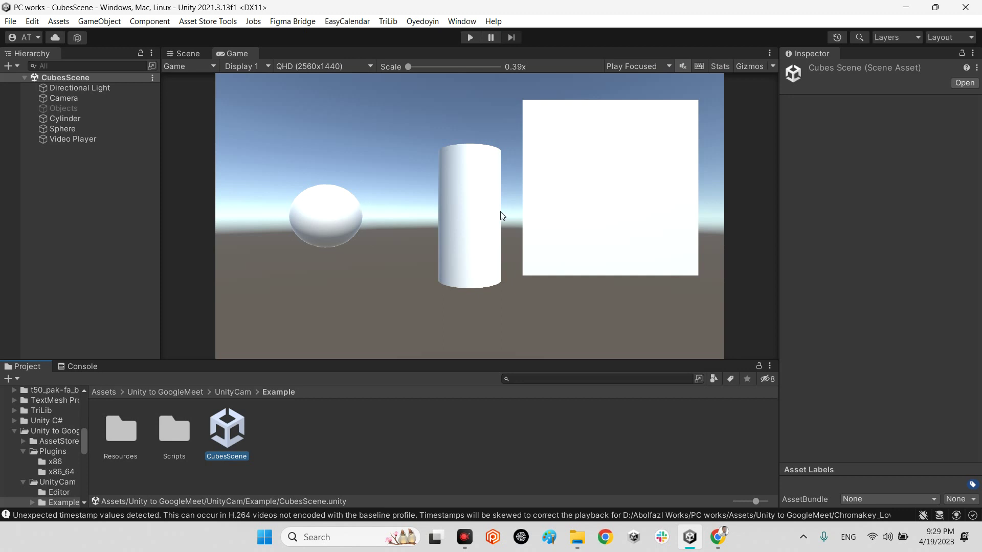
{"action": "left_click", "coordinate": [58, 138]}
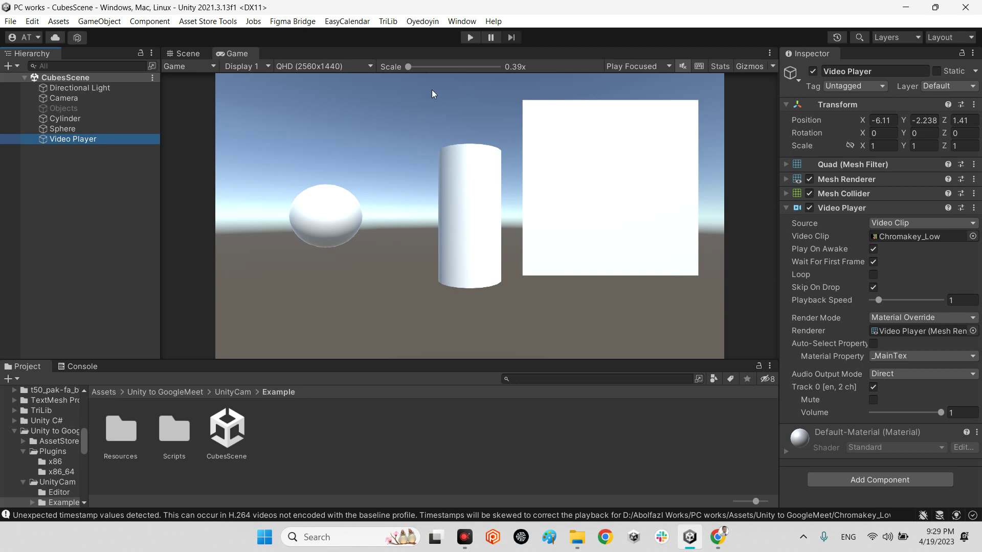
Select the Camera and untick its Jitter Motion script
{"action": "left_click", "coordinate": [66, 99]}
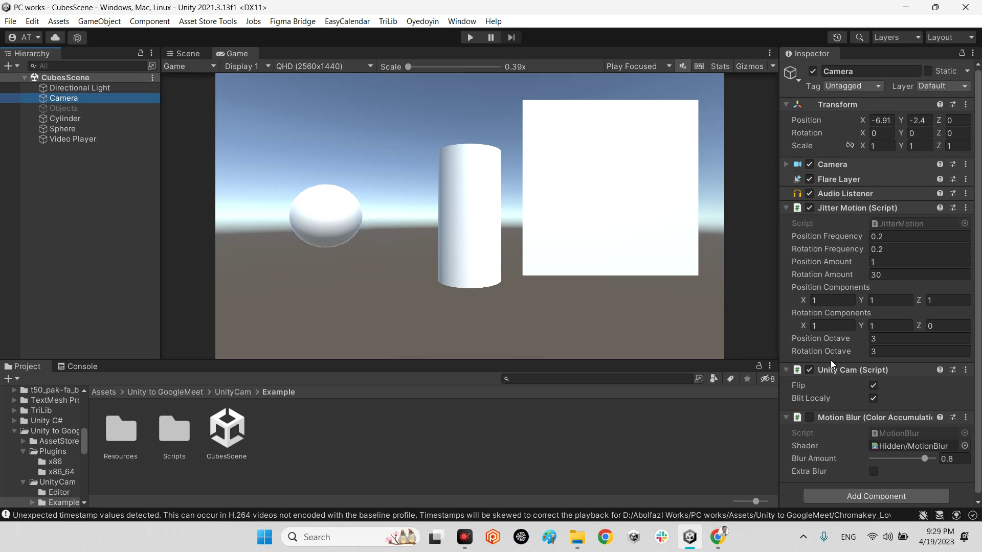
{"action": "scroll", "coordinate": [830, 359], "scroll_direction": "down", "scroll_amount": 1}
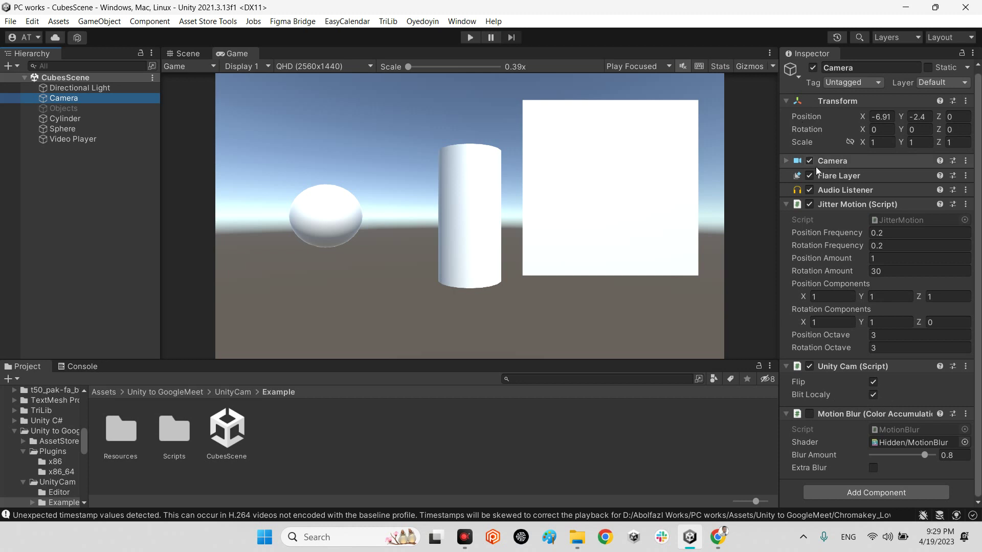
{"action": "left_click", "coordinate": [809, 205]}
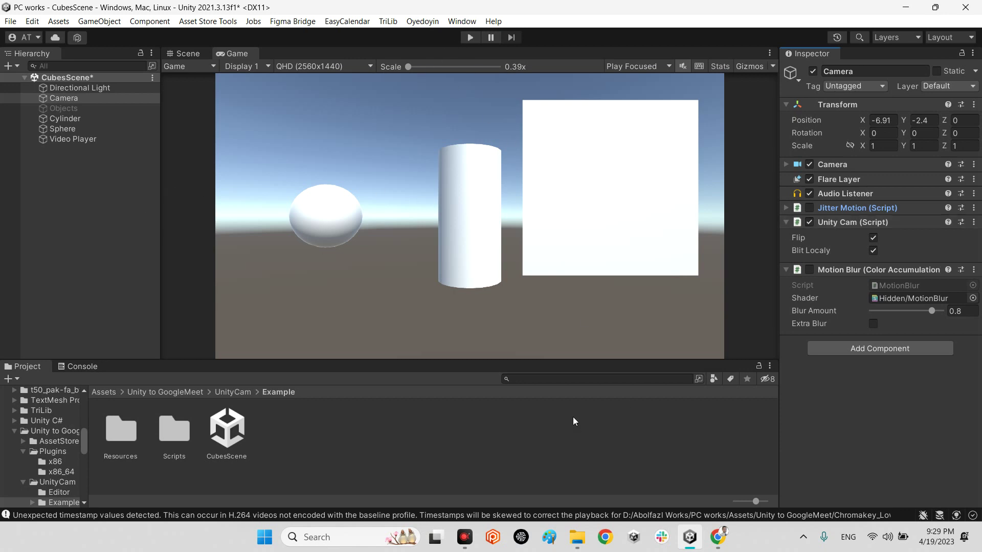
Add a Cube to the scene and copy the Sphere's position
{"action": "left_click", "coordinate": [99, 21]}
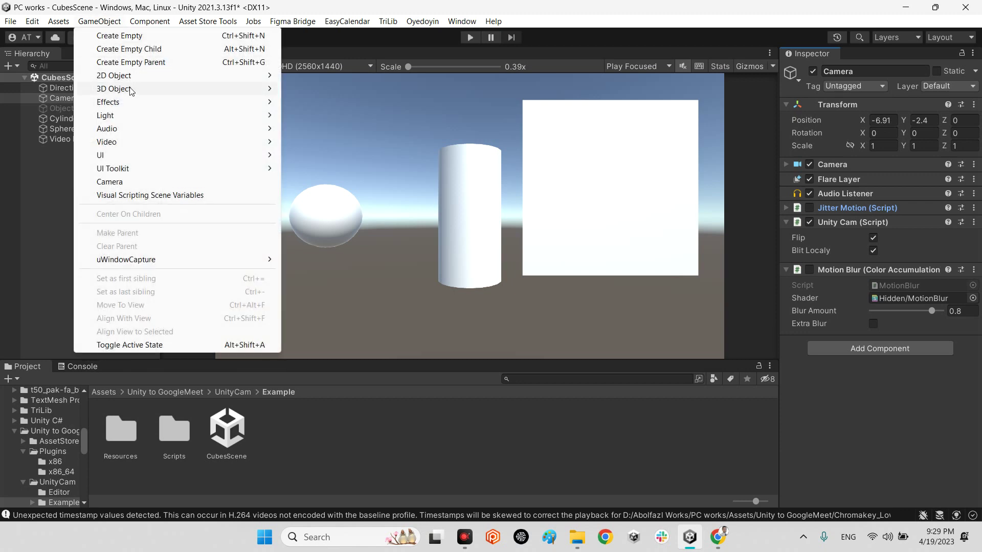
{"action": "mouse_move", "coordinate": [114, 90]}
{"action": "left_click", "coordinate": [330, 91]}
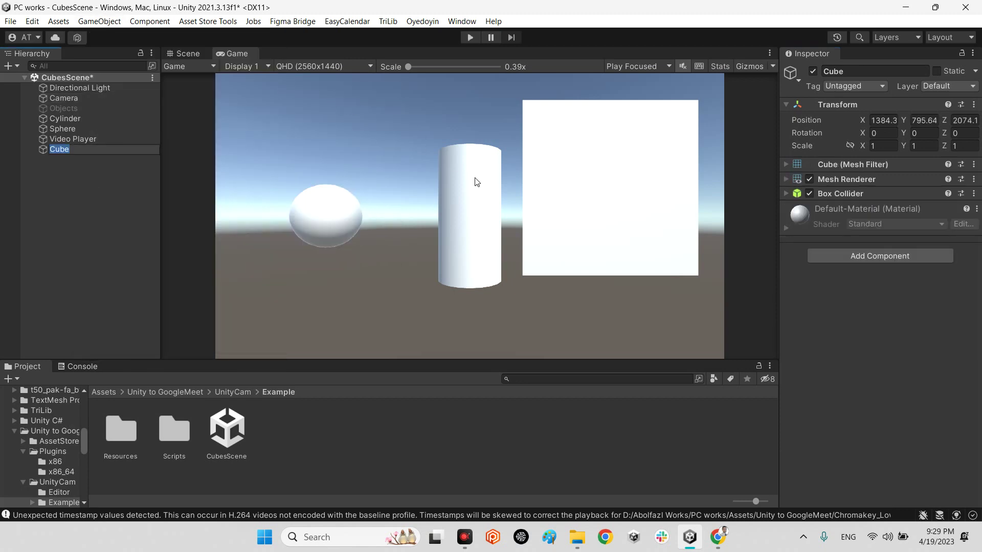
{"action": "left_click", "coordinate": [59, 127]}
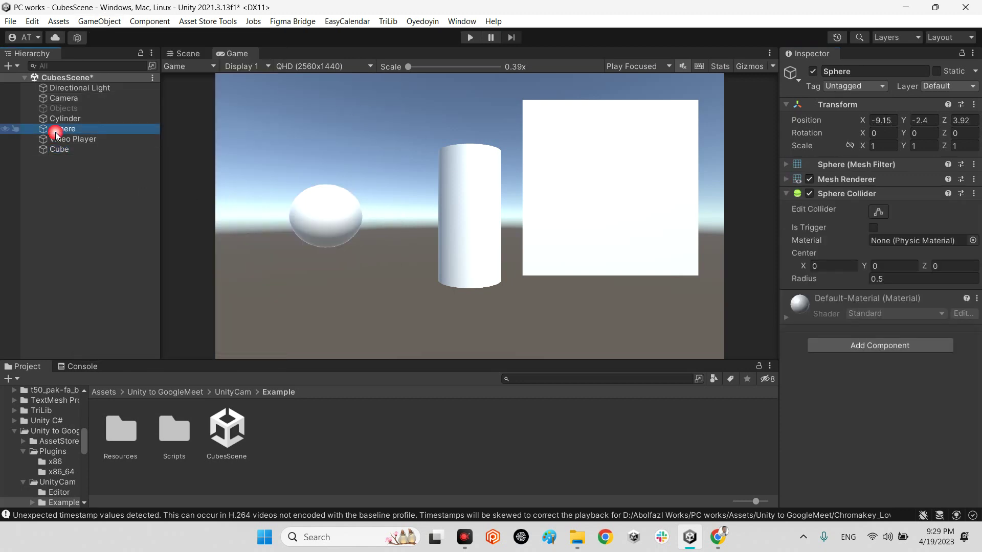
{"action": "right_click", "coordinate": [834, 104]}
{"action": "left_click", "coordinate": [759, 221]}
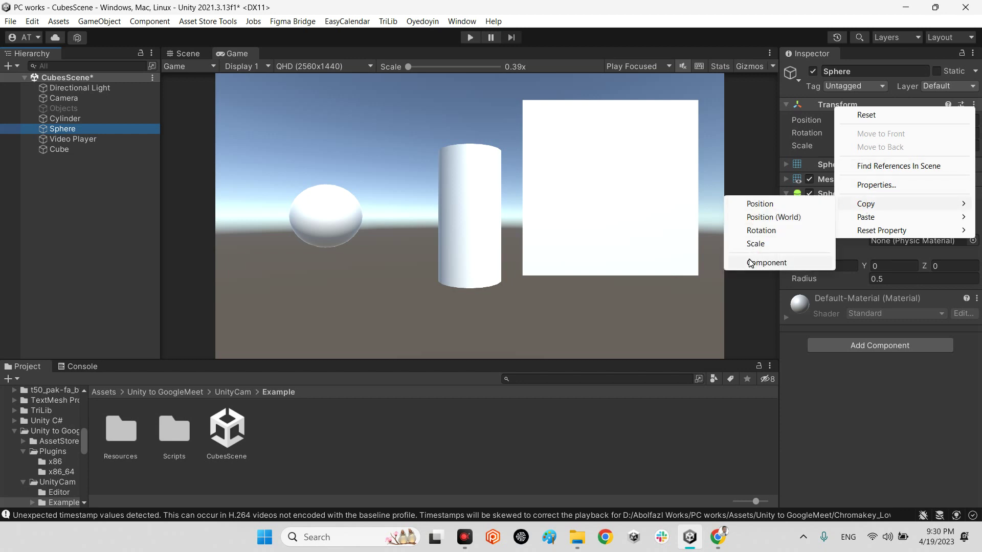
{"action": "left_click", "coordinate": [750, 263]}
Paste the Sphere's position onto the Cube and lower its Y below the sphere
{"action": "left_click", "coordinate": [80, 148]}
{"action": "right_click", "coordinate": [858, 97]}
{"action": "mouse_move", "coordinate": [839, 219]}
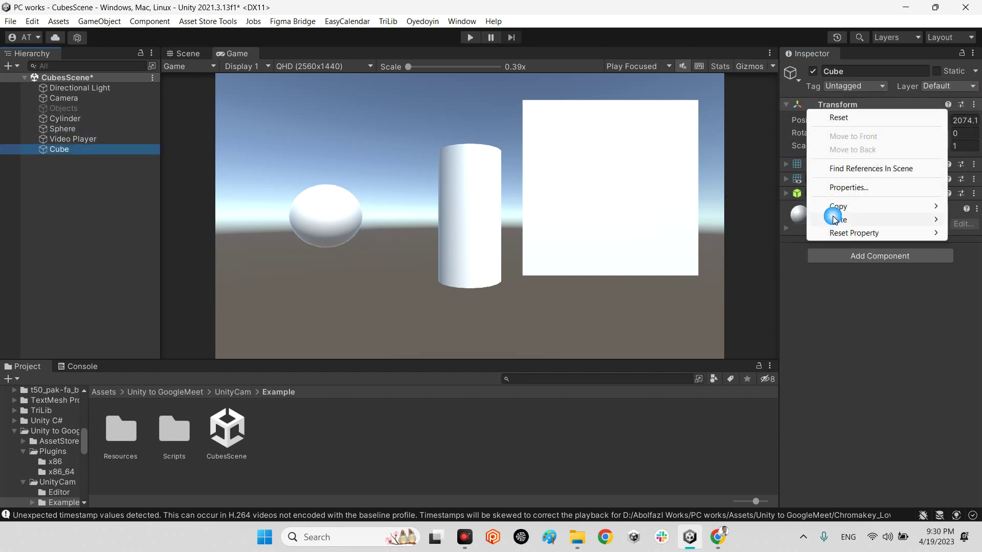
{"action": "left_click", "coordinate": [685, 290]}
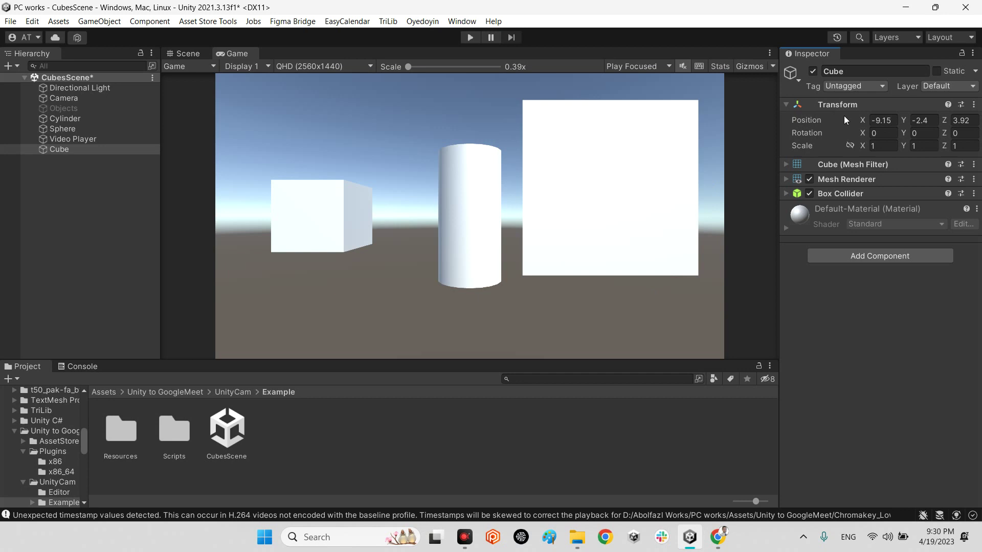
{"action": "mouse_move", "coordinate": [910, 123]}
{"action": "left_mouse_down"}
{"action": "mouse_move", "coordinate": [756, 122]}
{"action": "mouse_move", "coordinate": [870, 134]}
{"action": "left_mouse_up"}
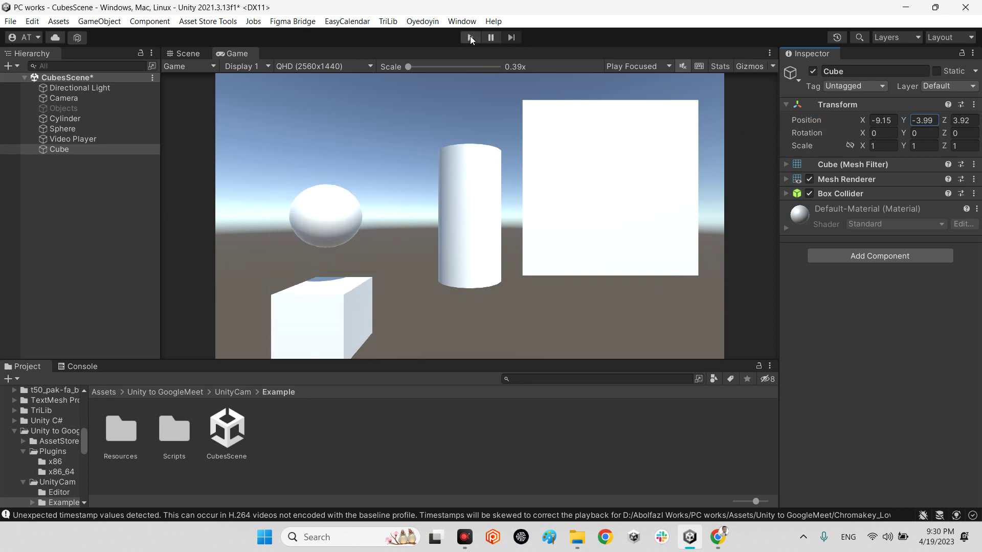
Enter play mode and re-enable the Camera's Jitter Motion script
{"action": "left_click", "coordinate": [470, 38]}
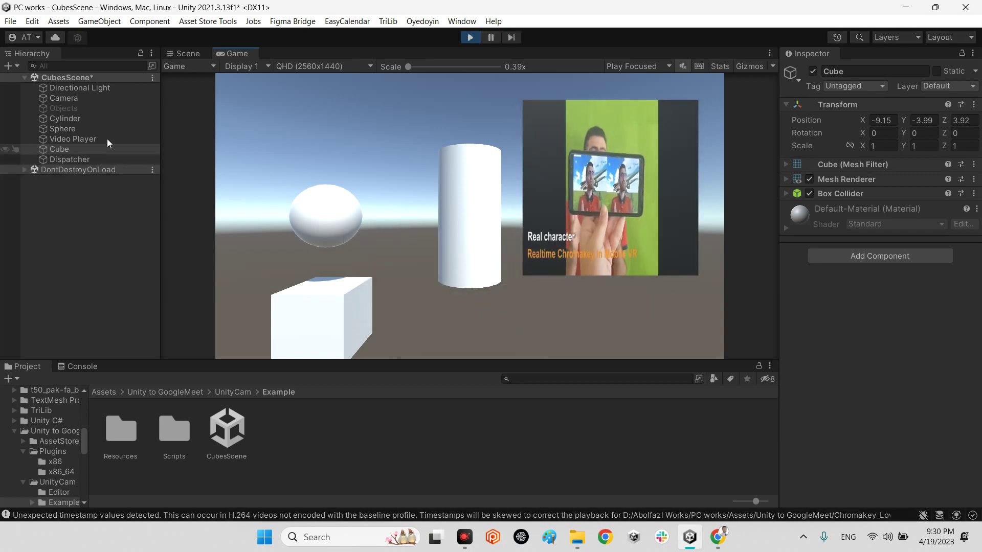
{"action": "left_click", "coordinate": [66, 100]}
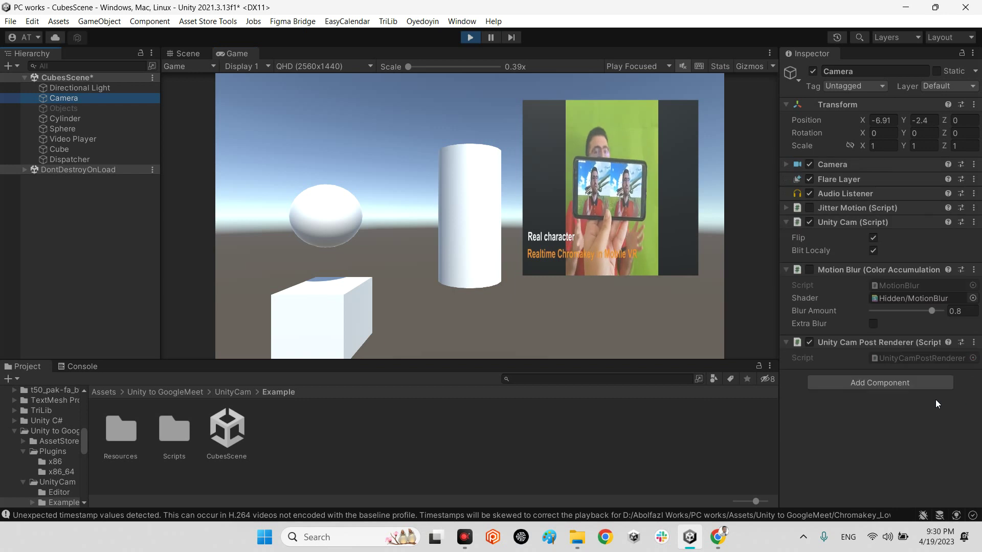
{"action": "left_click", "coordinate": [810, 208]}
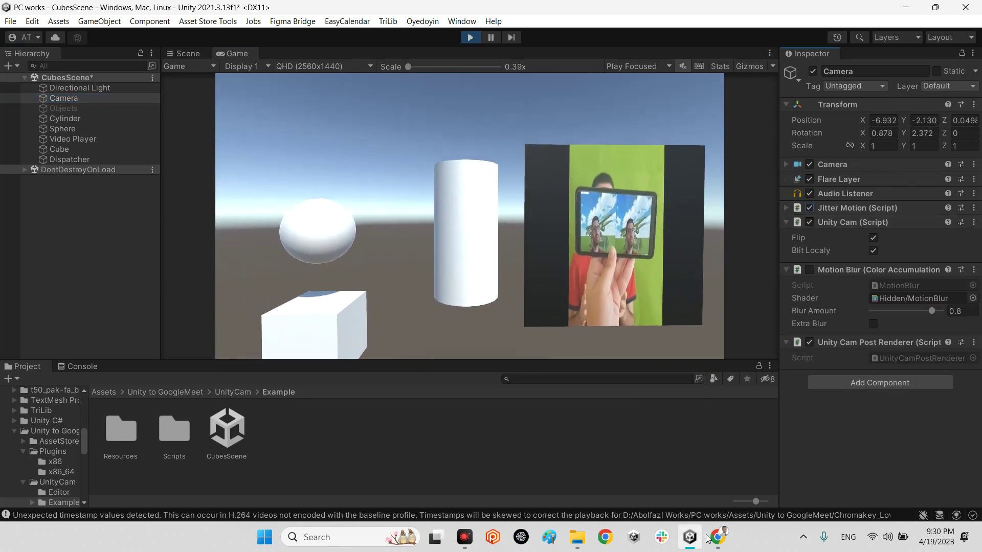
Load Google Meet in a new tab and start an instant meeting showing the Unity scene
{"action": "left_click", "coordinate": [717, 537]}
{"action": "left_click", "coordinate": [173, 11]}
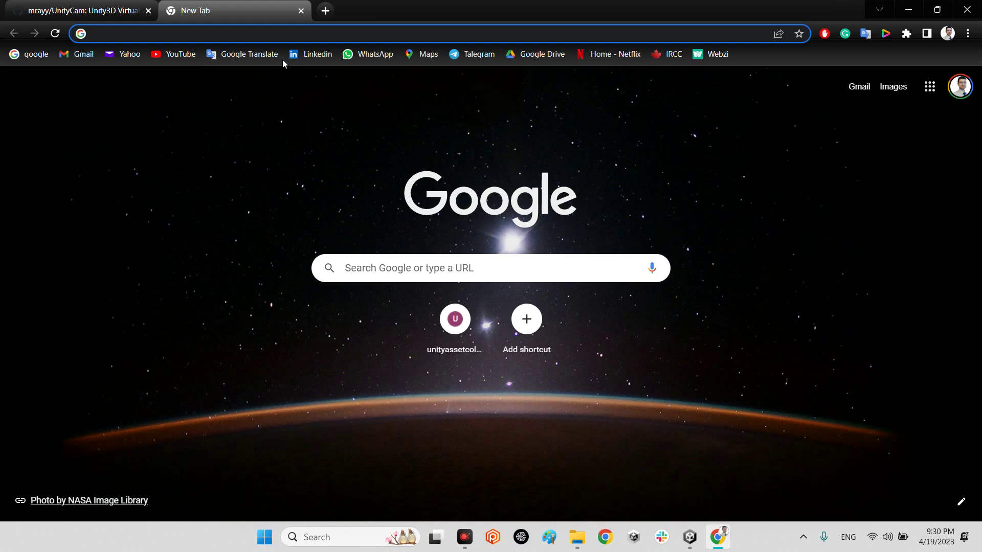
{"action": "type", "text": "meet.google.com"}
{"action": "key", "text": "Return"}
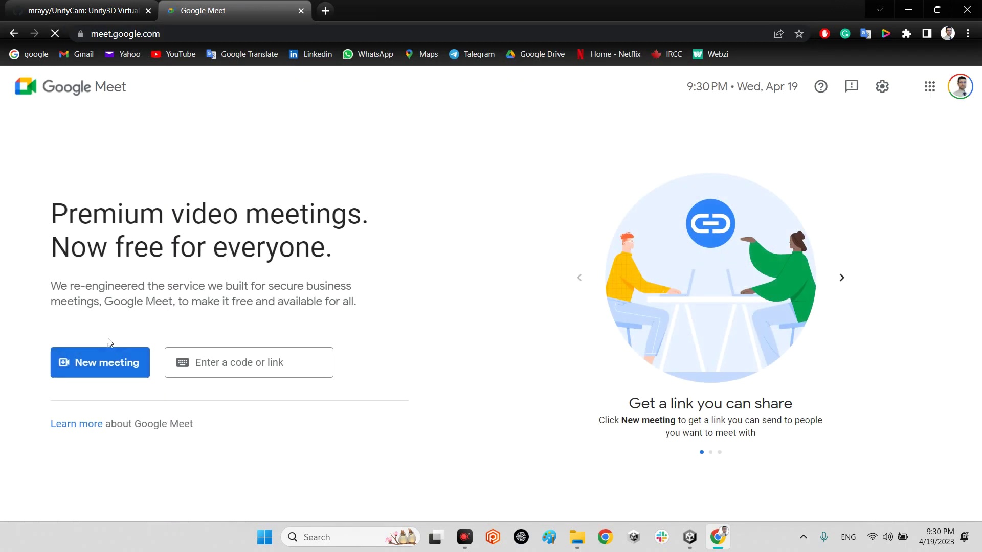
{"action": "left_click", "coordinate": [113, 365]}
{"action": "left_click", "coordinate": [115, 434]}
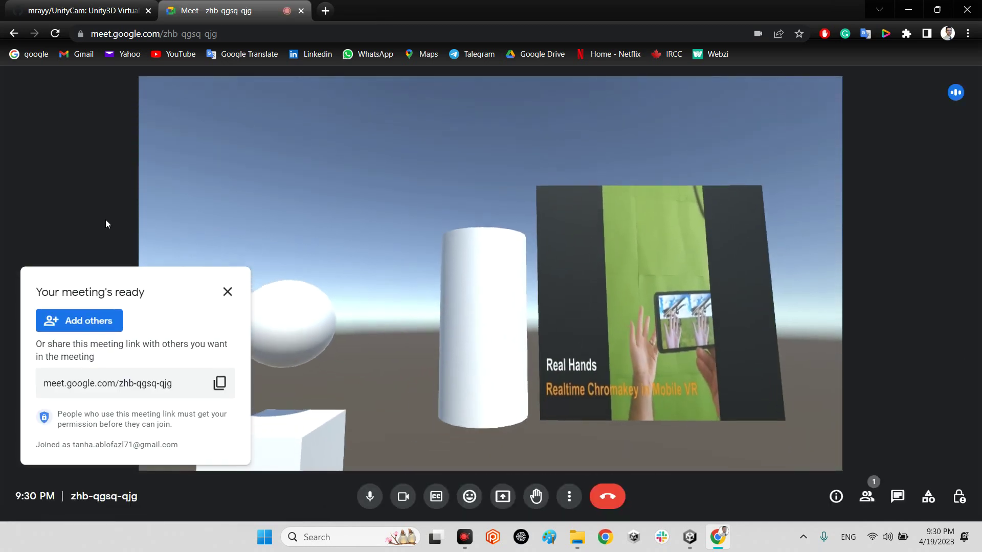
{"action": "left_click", "coordinate": [228, 291]}
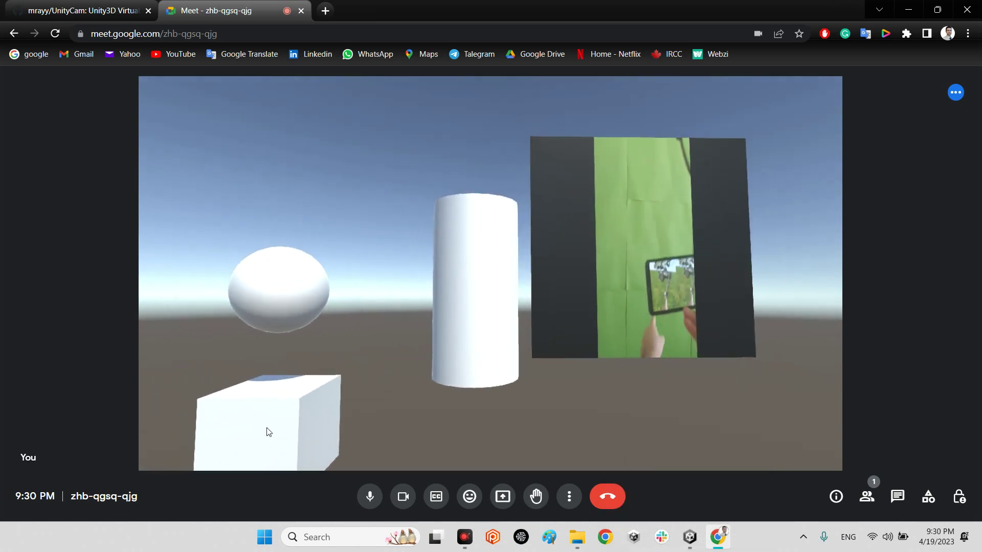
{"action": "left_click", "coordinate": [569, 496]}
{"action": "left_click", "coordinate": [599, 456]}
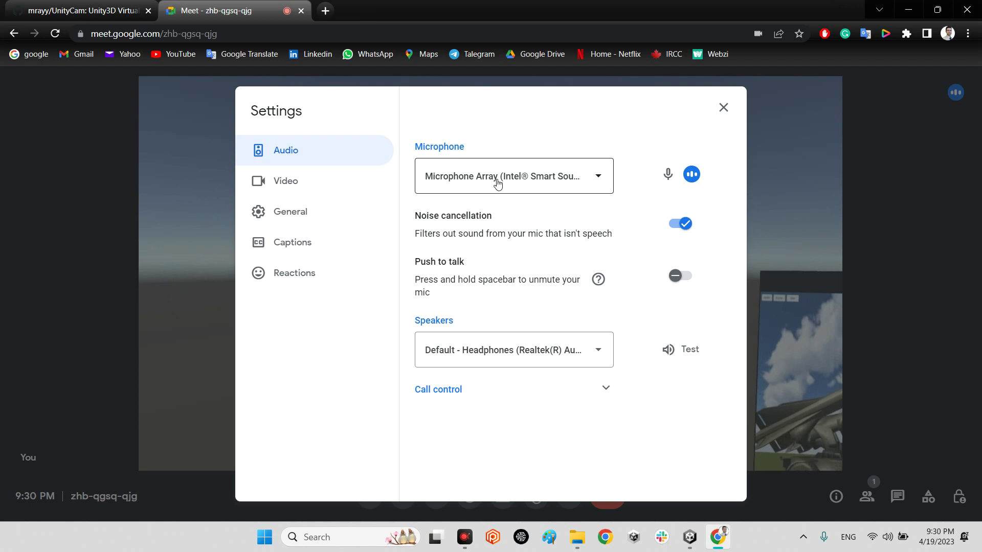
{"action": "left_click", "coordinate": [292, 182]}
{"action": "left_click", "coordinate": [502, 184]}
{"action": "left_click", "coordinate": [467, 214]}
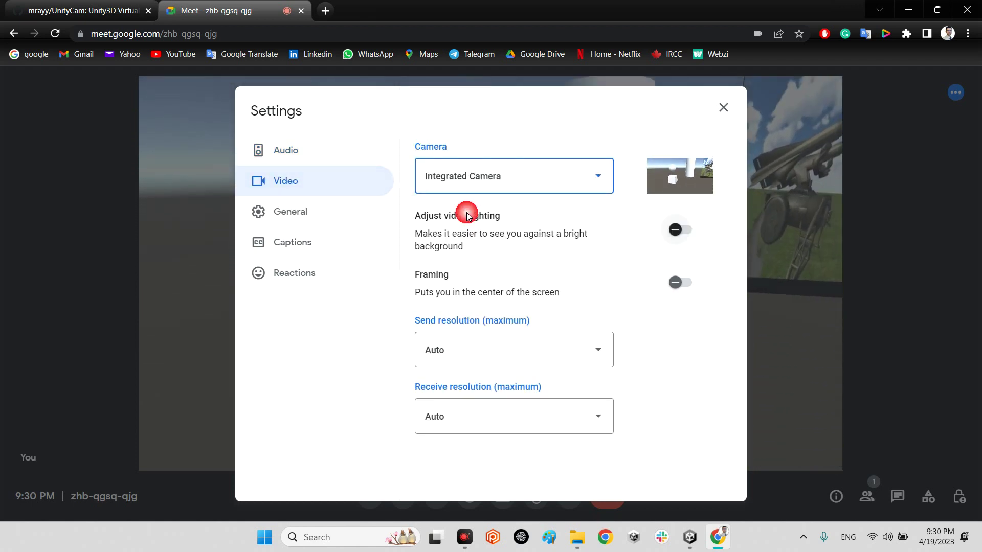
{"action": "left_click", "coordinate": [723, 108]}
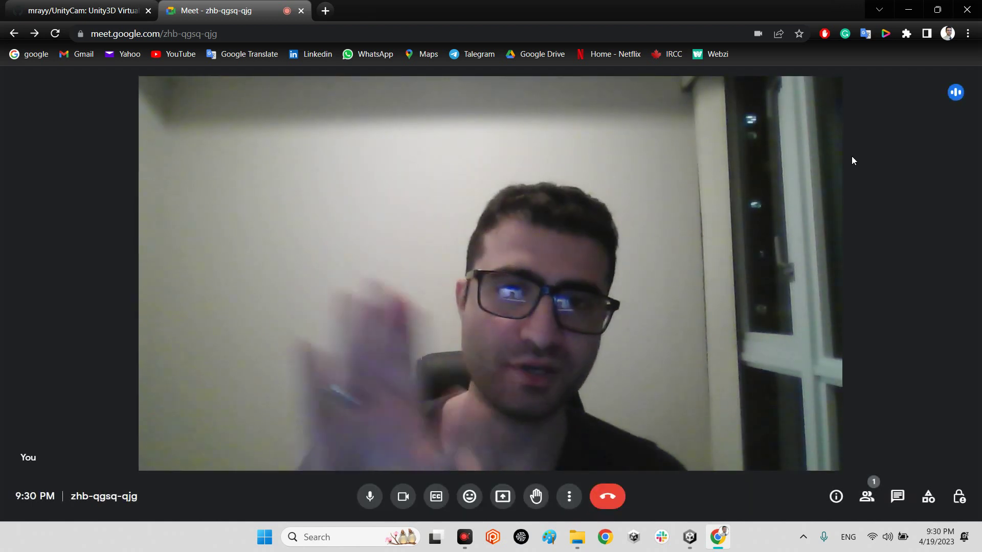
{"action": "left_click", "coordinate": [568, 496]}
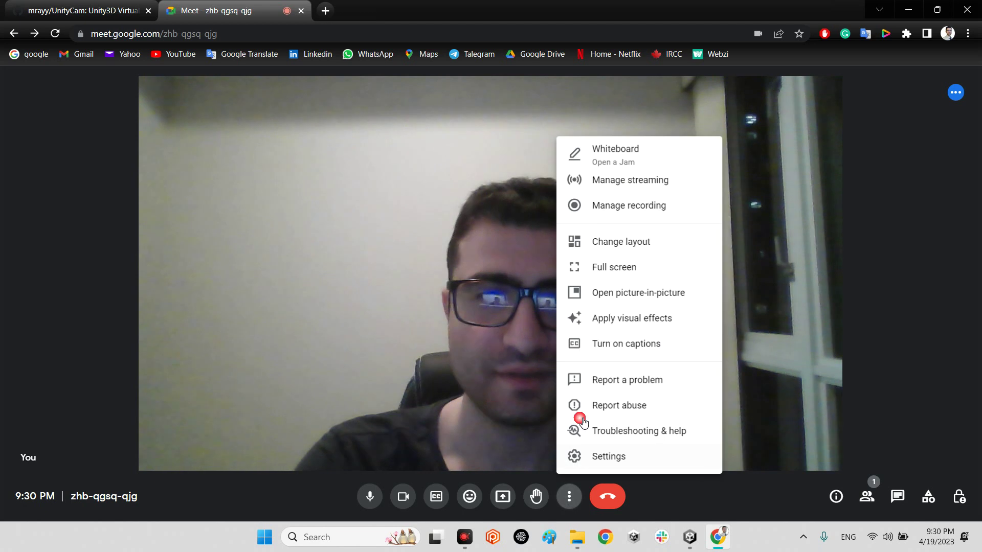
{"action": "left_click", "coordinate": [607, 456]}
{"action": "left_click", "coordinate": [329, 188]}
{"action": "left_click", "coordinate": [500, 184]}
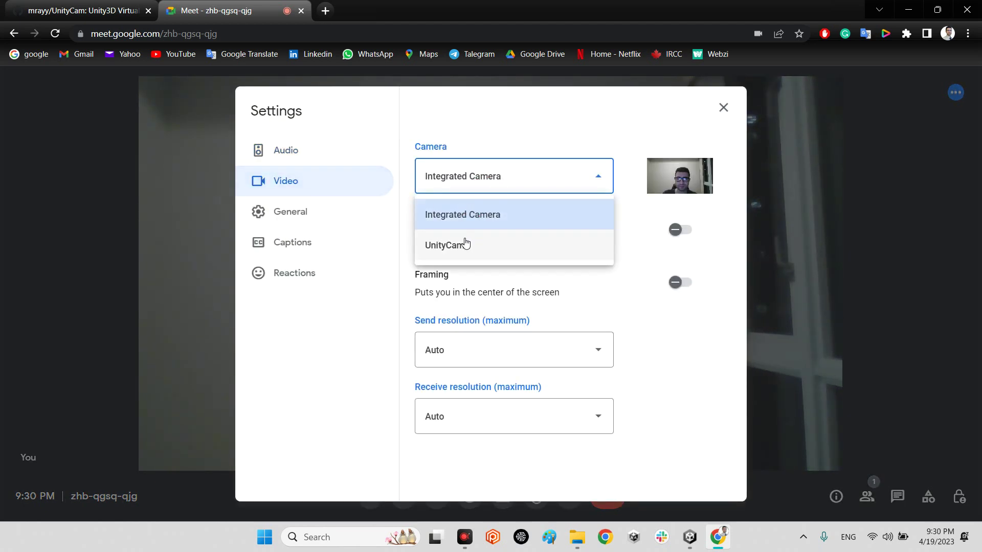
{"action": "left_click", "coordinate": [465, 245]}
{"action": "left_click", "coordinate": [723, 109]}
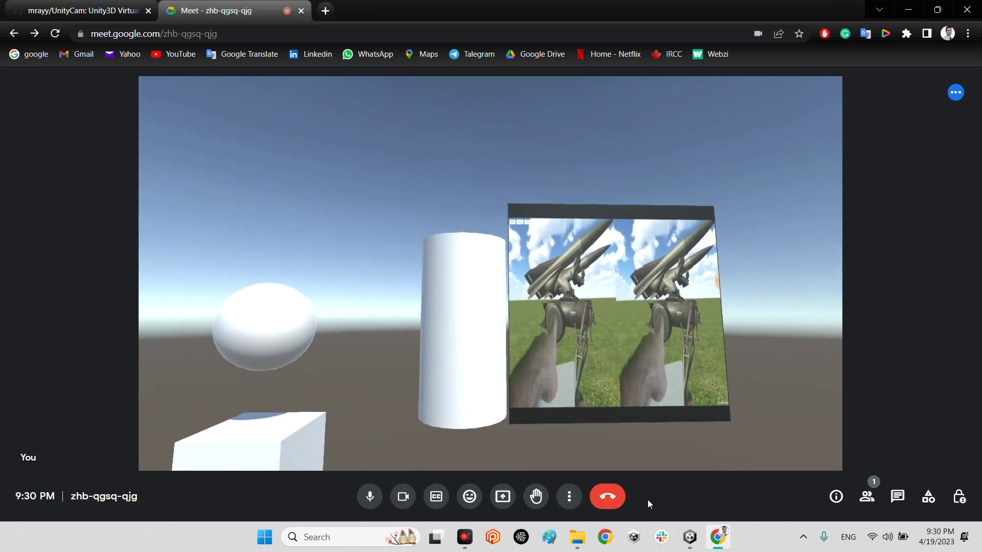
End the Meet call for everyone, stop Unity's play mode and clear the Camera selection
{"action": "left_click", "coordinate": [607, 496]}
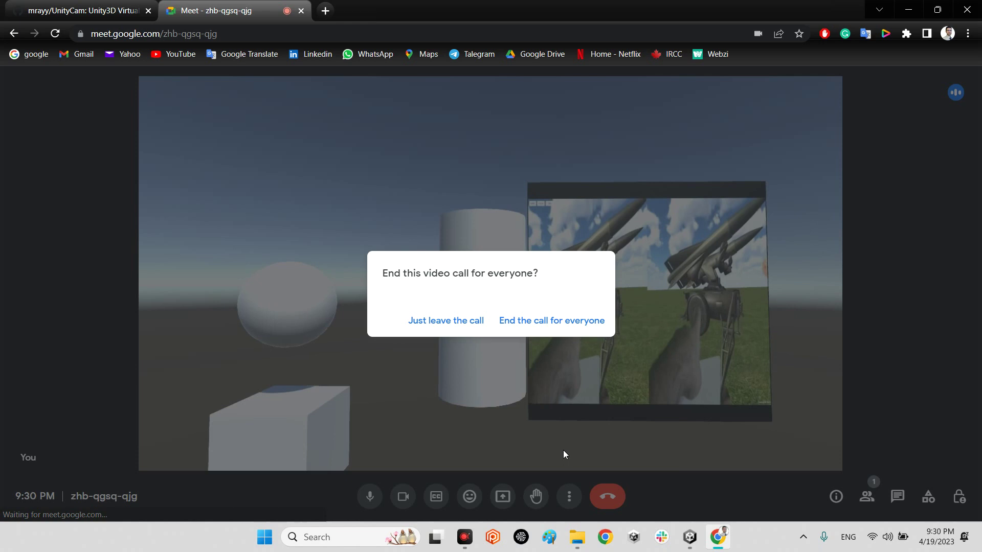
{"action": "left_click", "coordinate": [572, 323]}
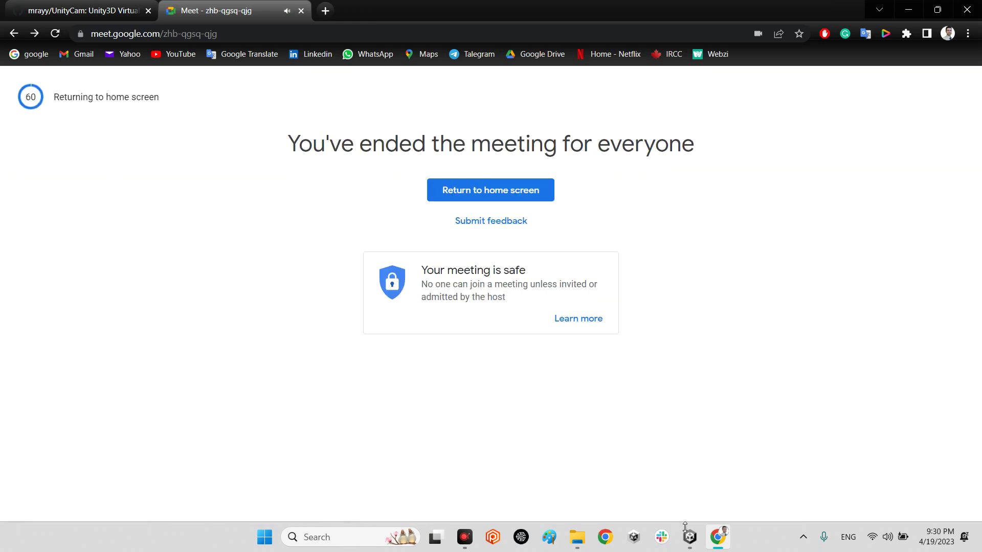
{"action": "left_click", "coordinate": [689, 538]}
{"action": "left_click", "coordinate": [470, 38]}
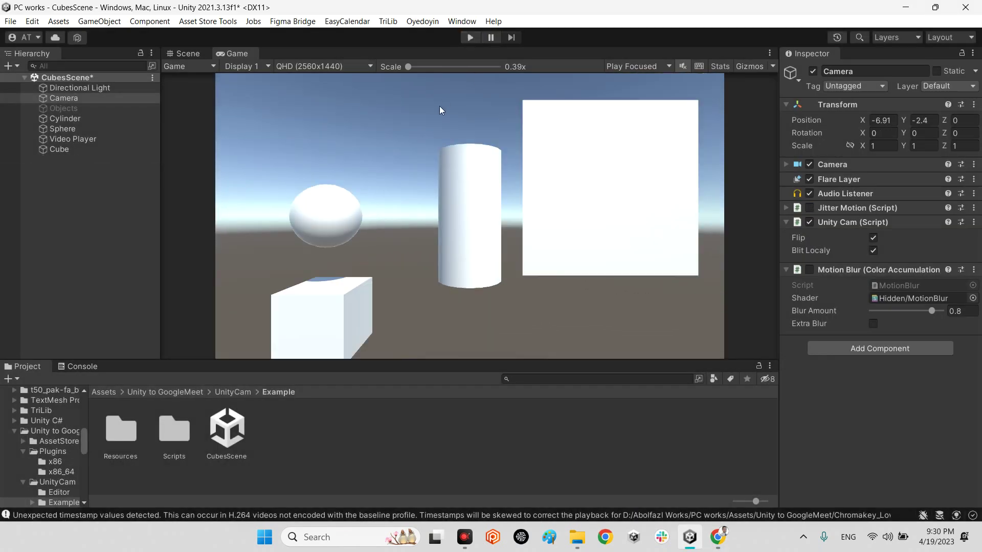
{"action": "left_click", "coordinate": [98, 215]}
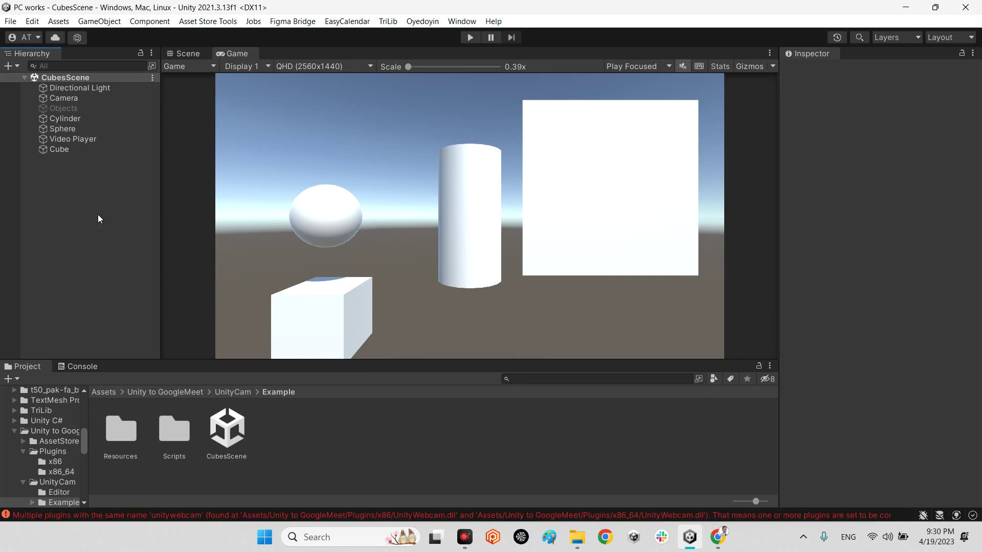
From the desktop, launch the PCworks.exe standalone build in the TestPC folder
{"action": "key", "text": "super+d"}
{"action": "left_click", "coordinate": [144, 313]}
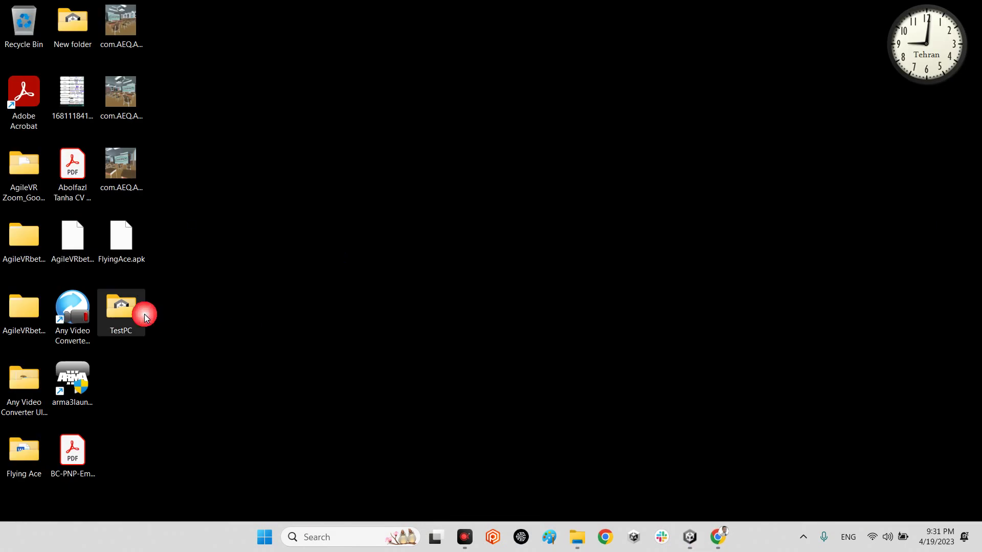
{"action": "double_click", "coordinate": [128, 318]}
{"action": "double_click", "coordinate": [384, 310]}
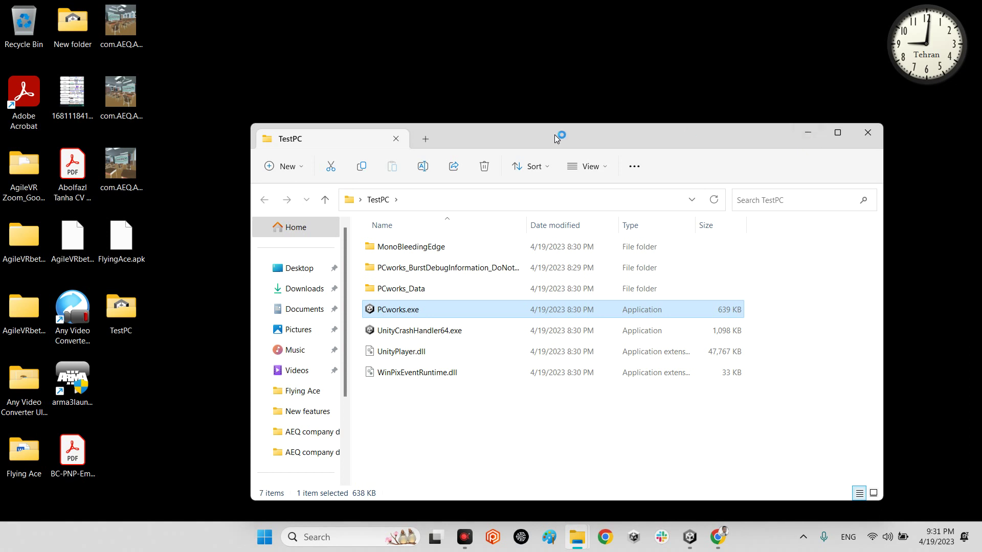
Move the Explorer window aside, minimise it, and bring Chrome with Meet forward
{"action": "mouse_move", "coordinate": [555, 136]}
{"action": "left_mouse_down"}
{"action": "mouse_move", "coordinate": [287, 57]}
{"action": "mouse_move", "coordinate": [295, 65]}
{"action": "left_mouse_up"}
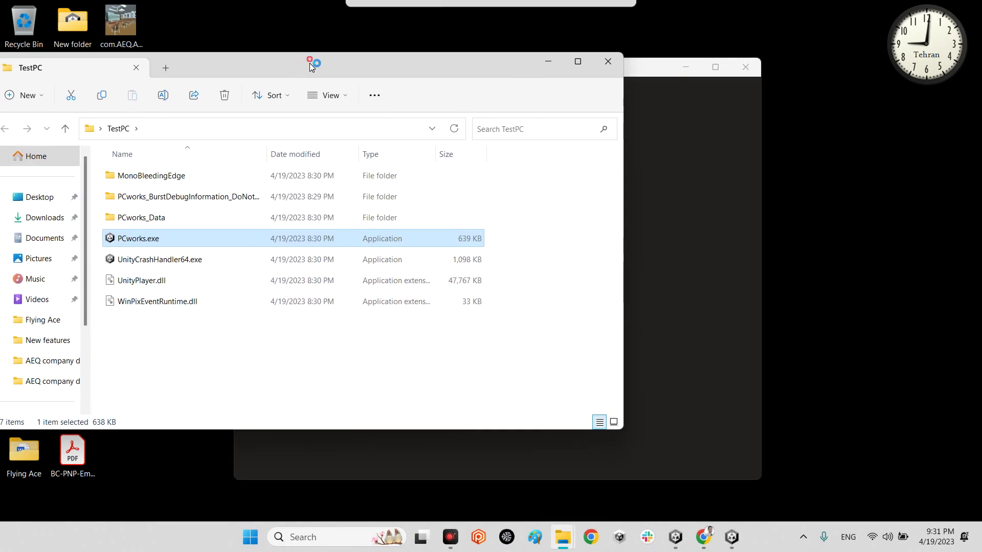
{"action": "left_click", "coordinate": [547, 70]}
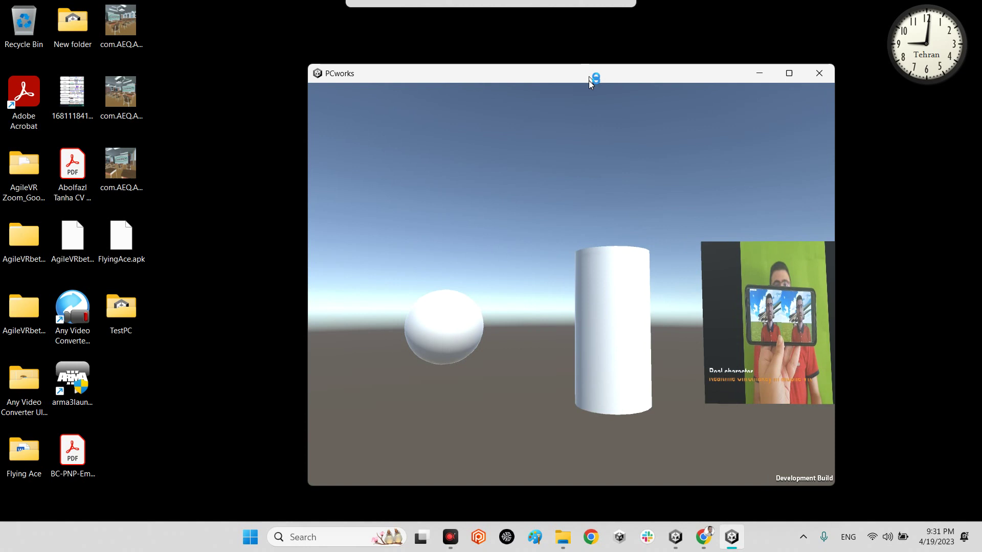
{"action": "left_click", "coordinate": [703, 537]}
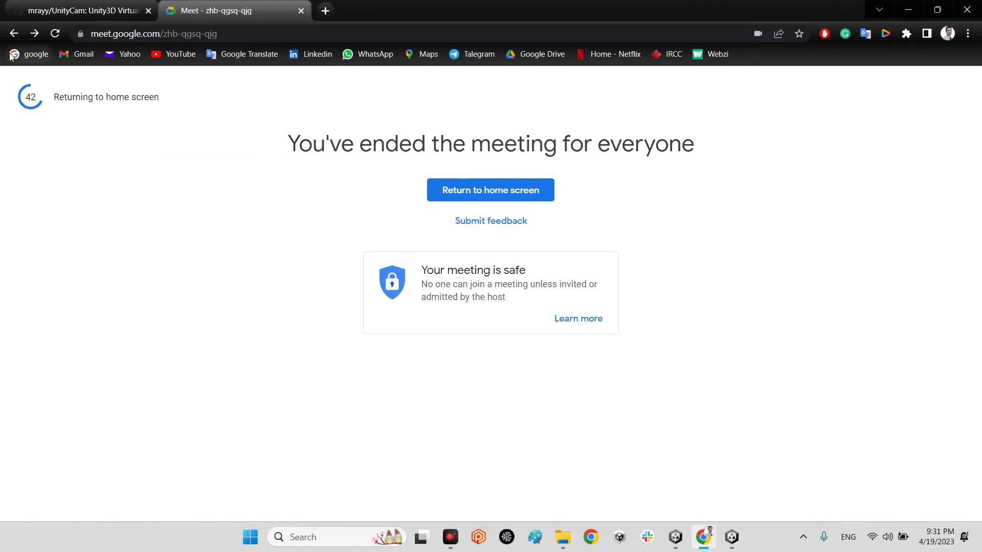
Start an instant Google Meet meeting and position the PCworks build window beside it
{"action": "left_click", "coordinate": [14, 34]}
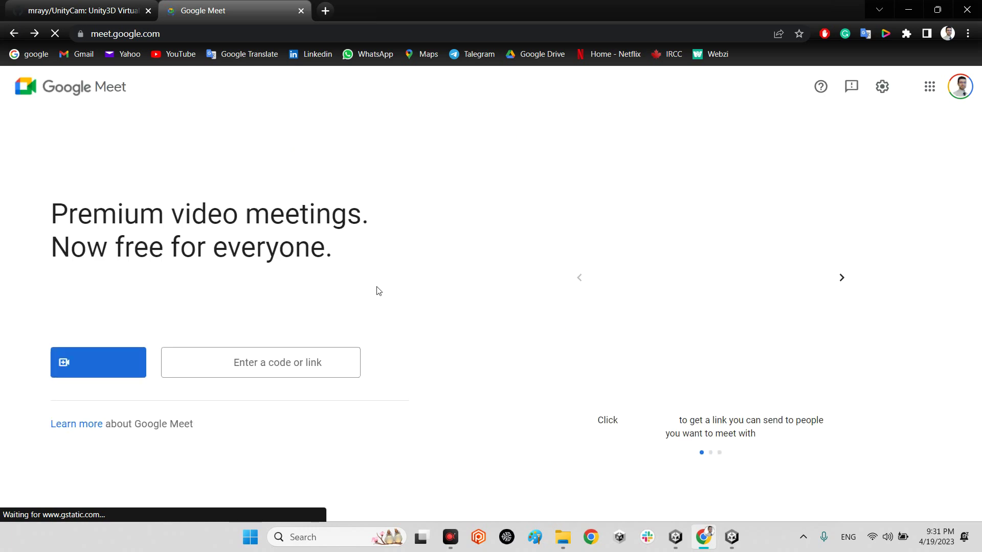
{"action": "left_click", "coordinate": [129, 355]}
{"action": "left_click", "coordinate": [132, 391]}
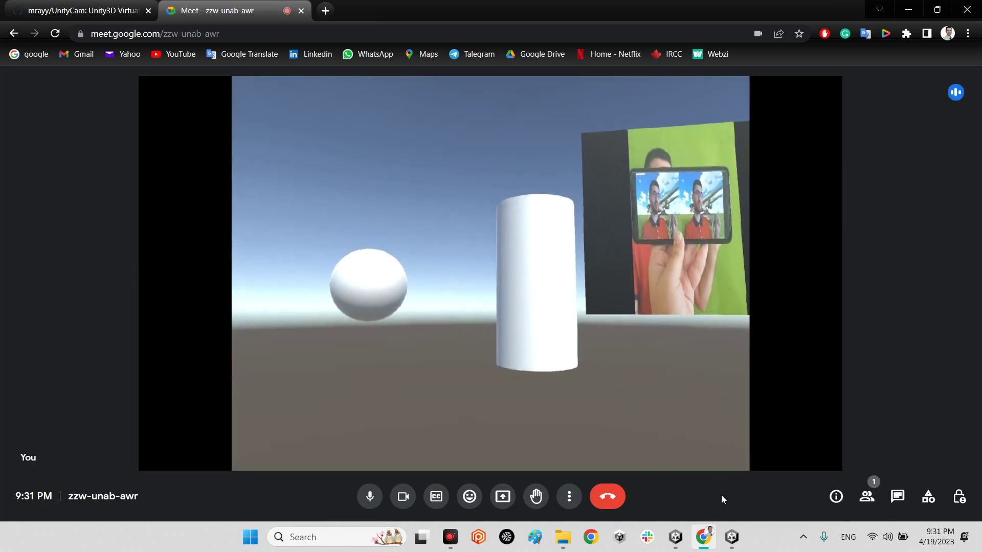
{"action": "left_click", "coordinate": [731, 538]}
{"action": "mouse_move", "coordinate": [563, 76]}
{"action": "left_mouse_down"}
{"action": "mouse_move", "coordinate": [65, 90]}
{"action": "mouse_move", "coordinate": [850, 92]}
{"action": "mouse_move", "coordinate": [513, 89]}
{"action": "left_mouse_up"}
{"action": "left_click", "coordinate": [461, 141]}
Close the PCworks build, end the call for everyone, and close the Meet tab
{"action": "left_click", "coordinate": [837, 89]}
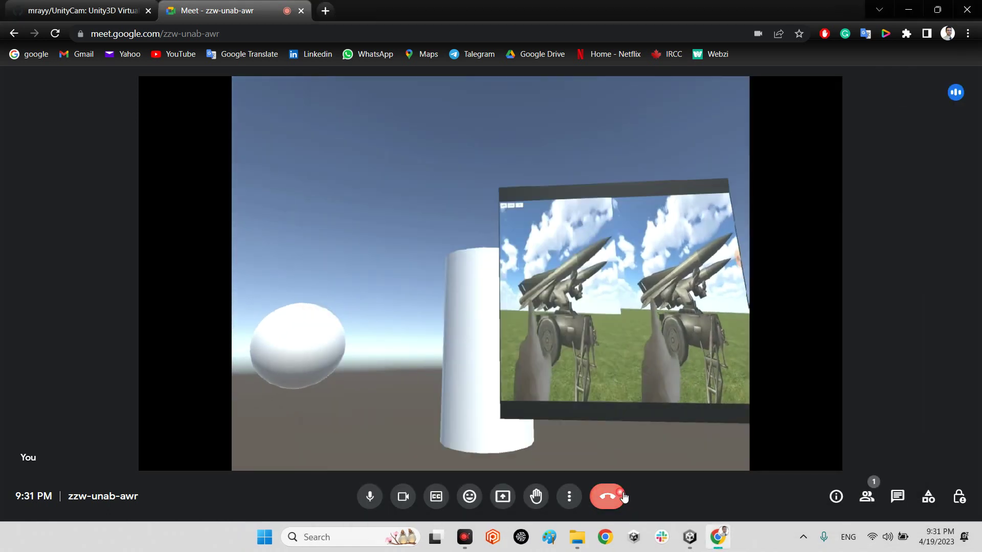
{"action": "left_click", "coordinate": [608, 496]}
{"action": "left_click", "coordinate": [529, 323]}
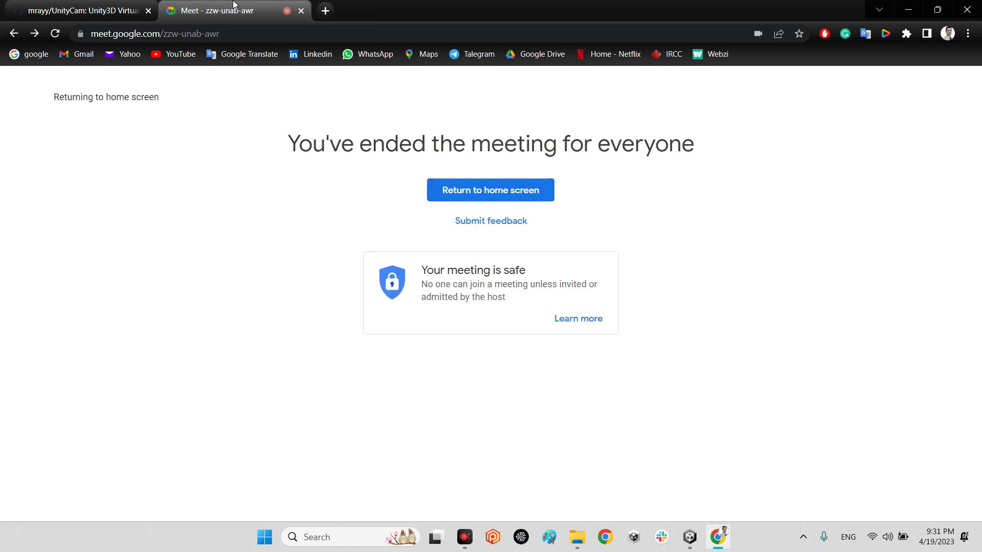
{"action": "left_click", "coordinate": [301, 10]}
Minimise Chrome, return to the Unity editor, and clear the duplicate-plugin errors in the Console
{"action": "left_click", "coordinate": [908, 10]}
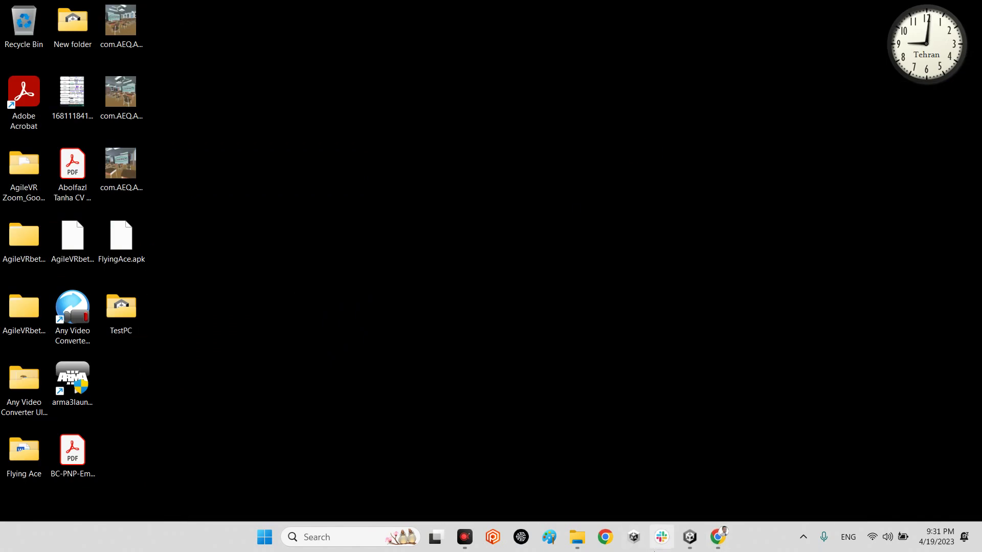
{"action": "left_click", "coordinate": [689, 536]}
{"action": "left_click", "coordinate": [77, 366]}
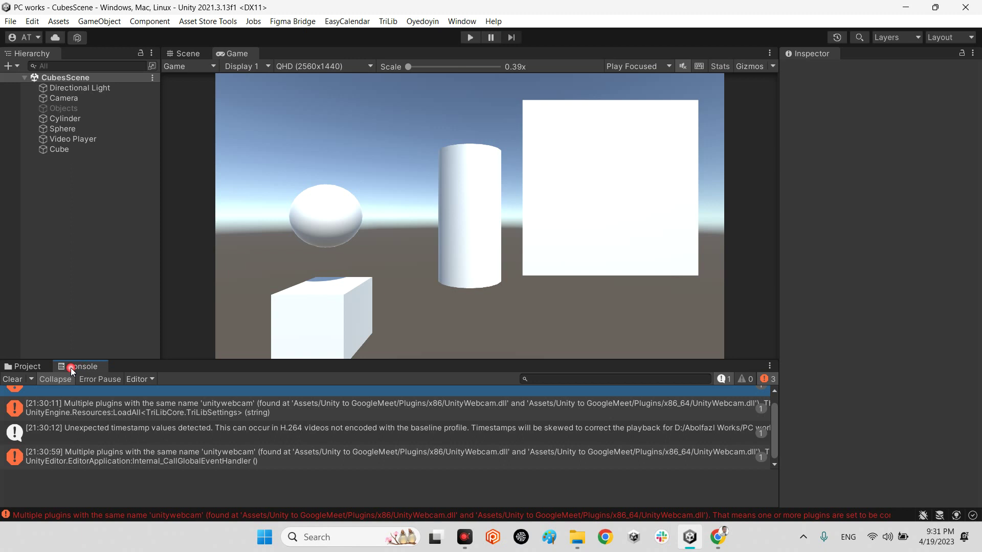
{"action": "left_click", "coordinate": [9, 379]}
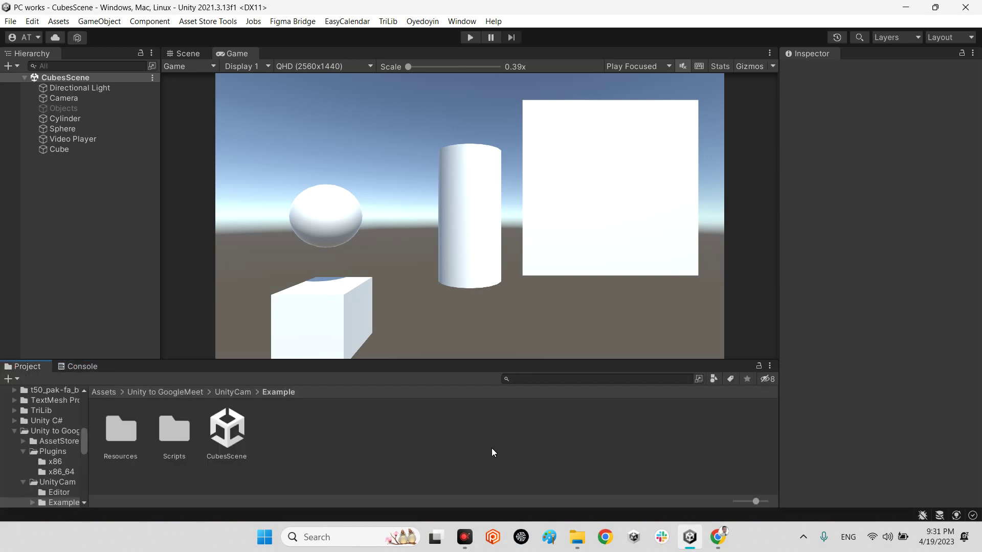